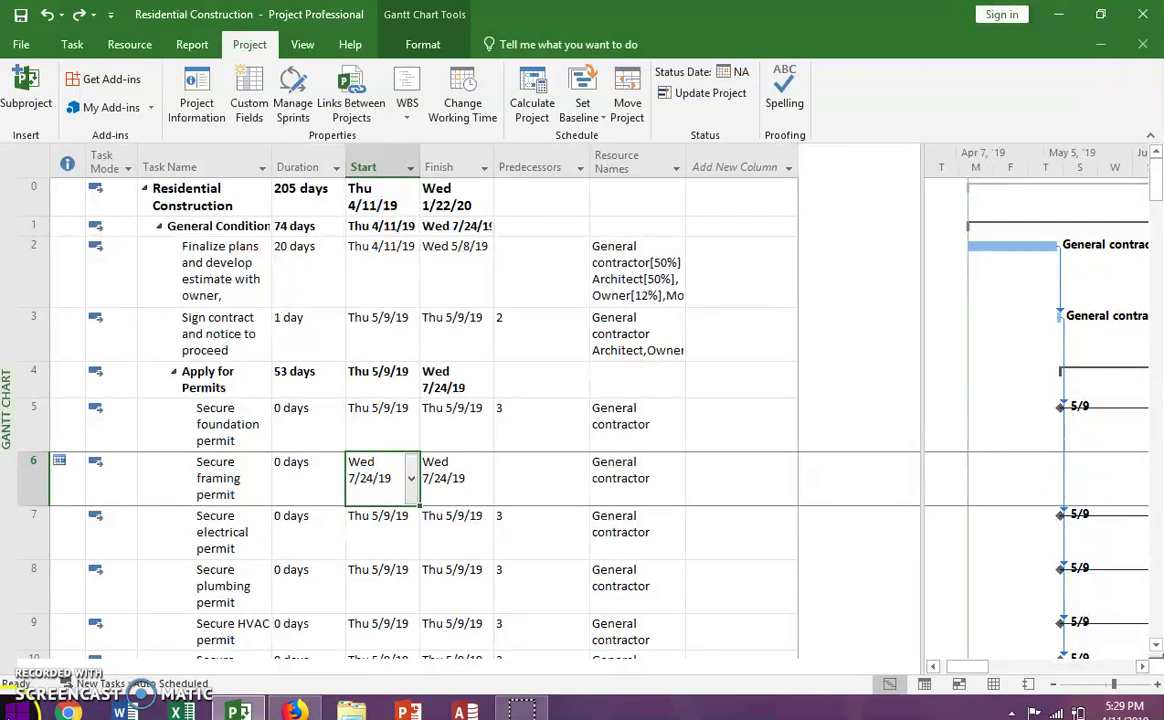
- Open the Set Baseline dialog, review the baseline choices, and close it without saving
left_click(251, 46)
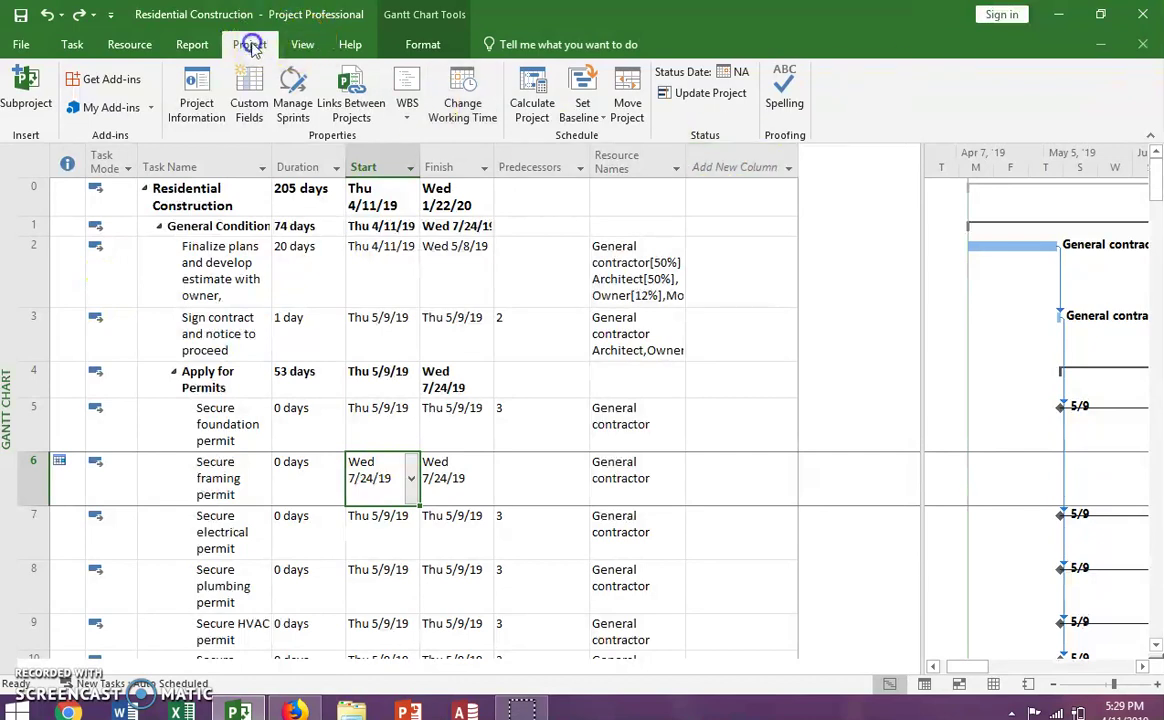
left_click(601, 120)
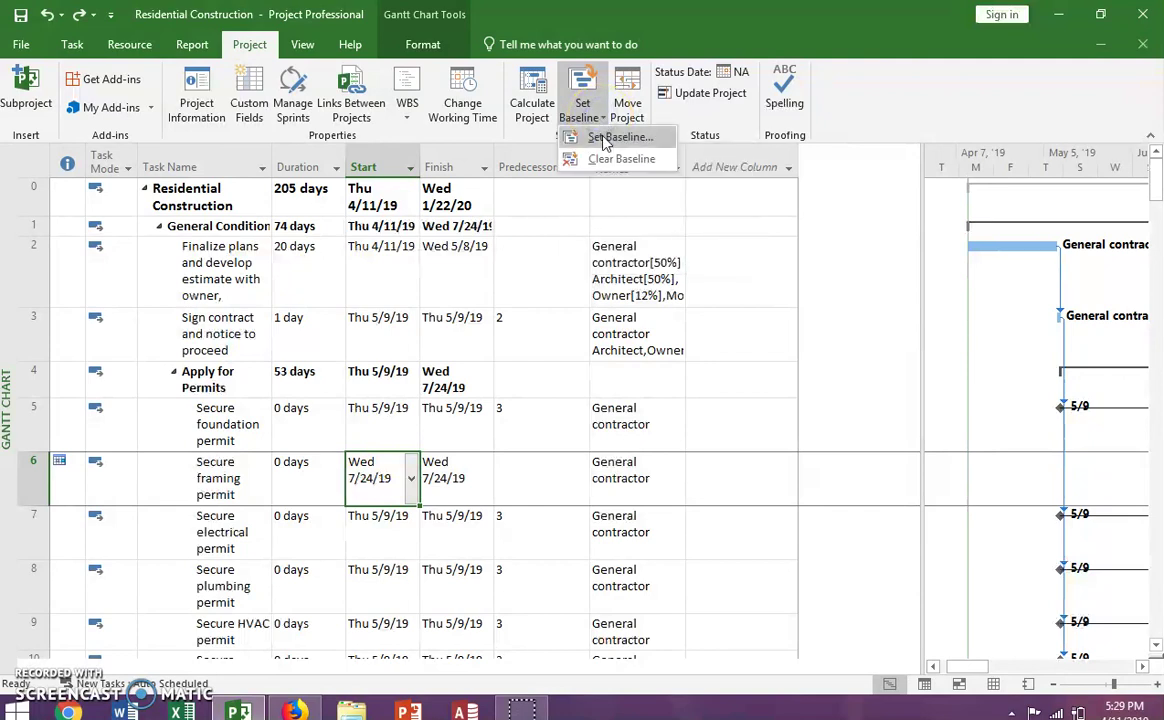
left_click(610, 137)
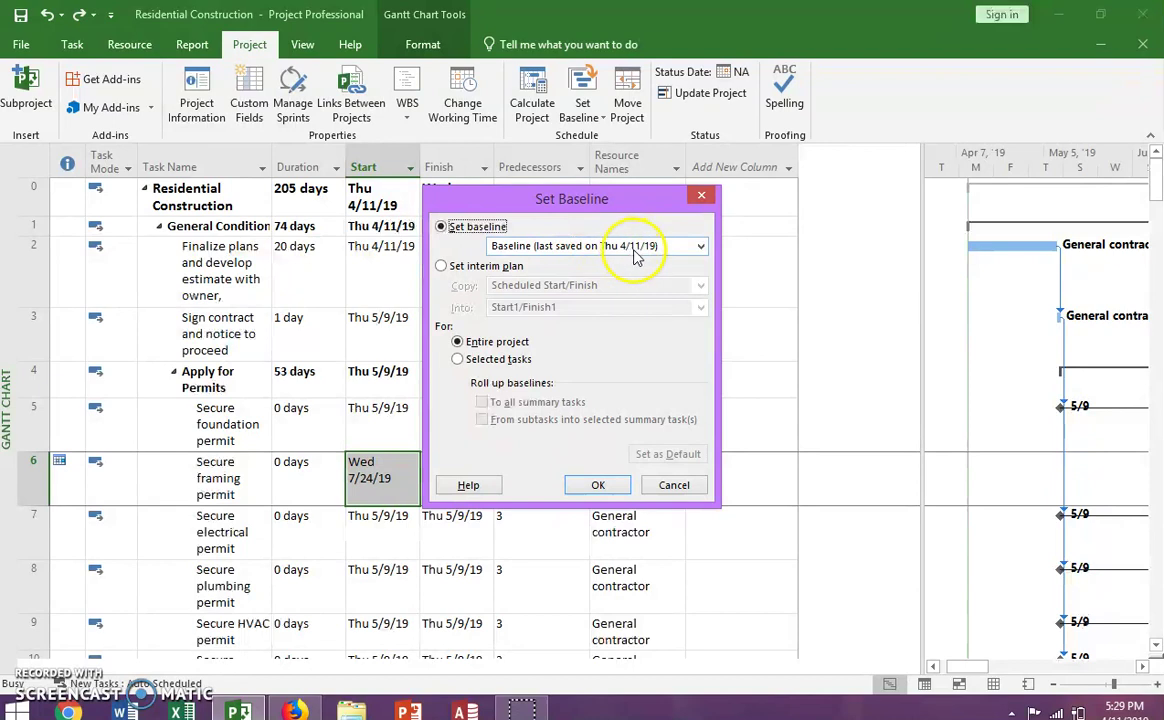
left_click(701, 246)
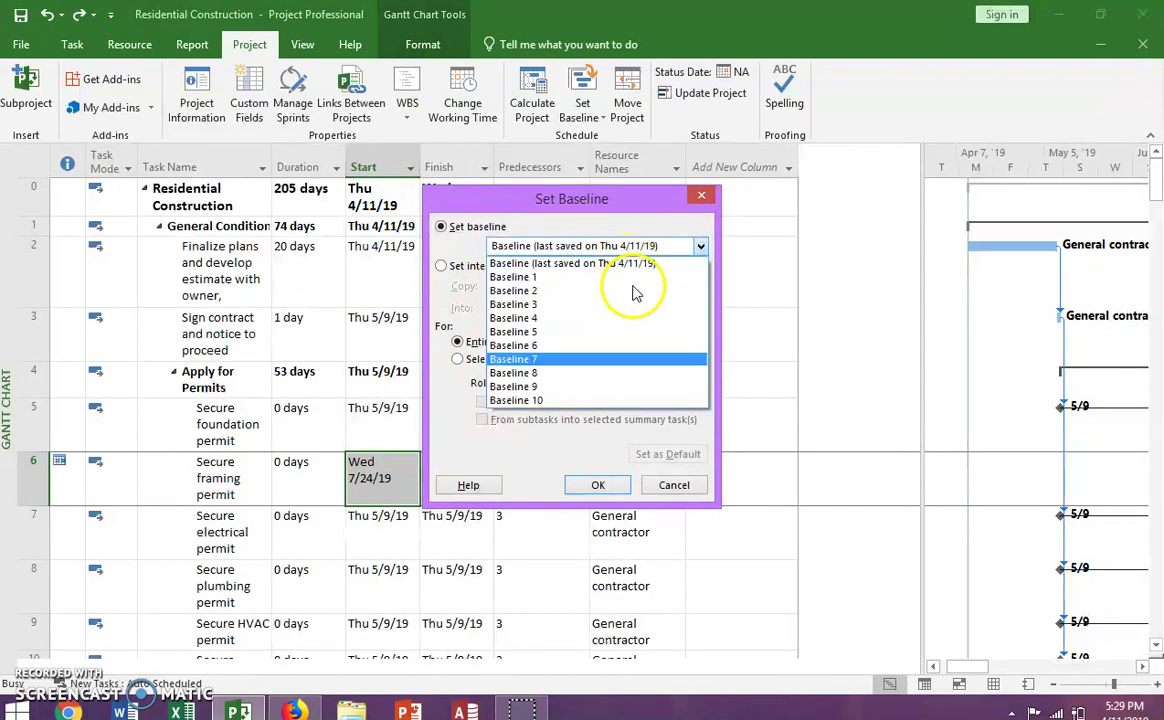
left_click(673, 484)
left_click(673, 484)
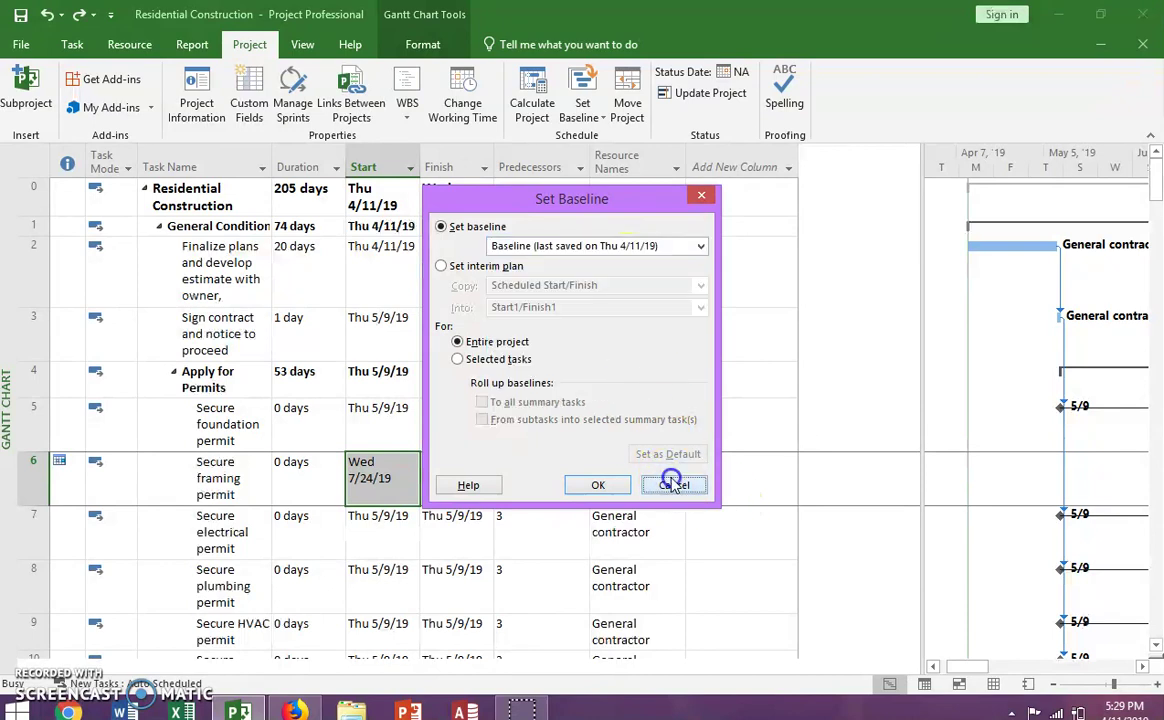
- Clear the Baseline plan for the entire project
left_click(582, 118)
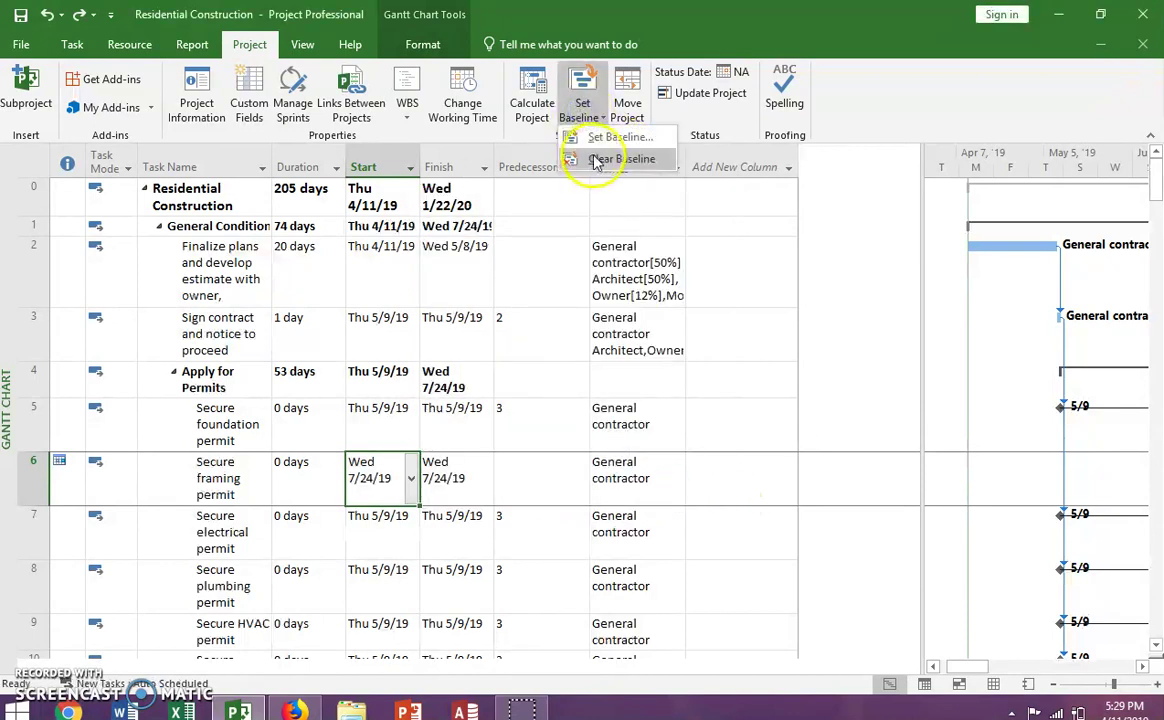
left_click(597, 158)
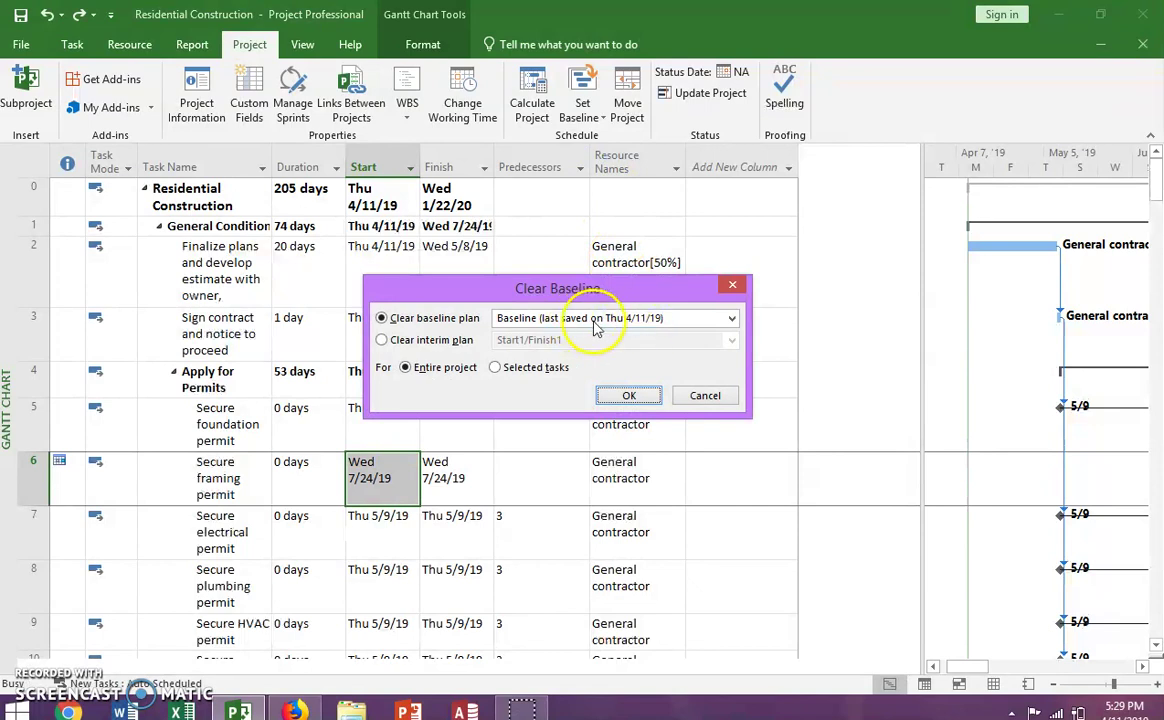
left_click(731, 318)
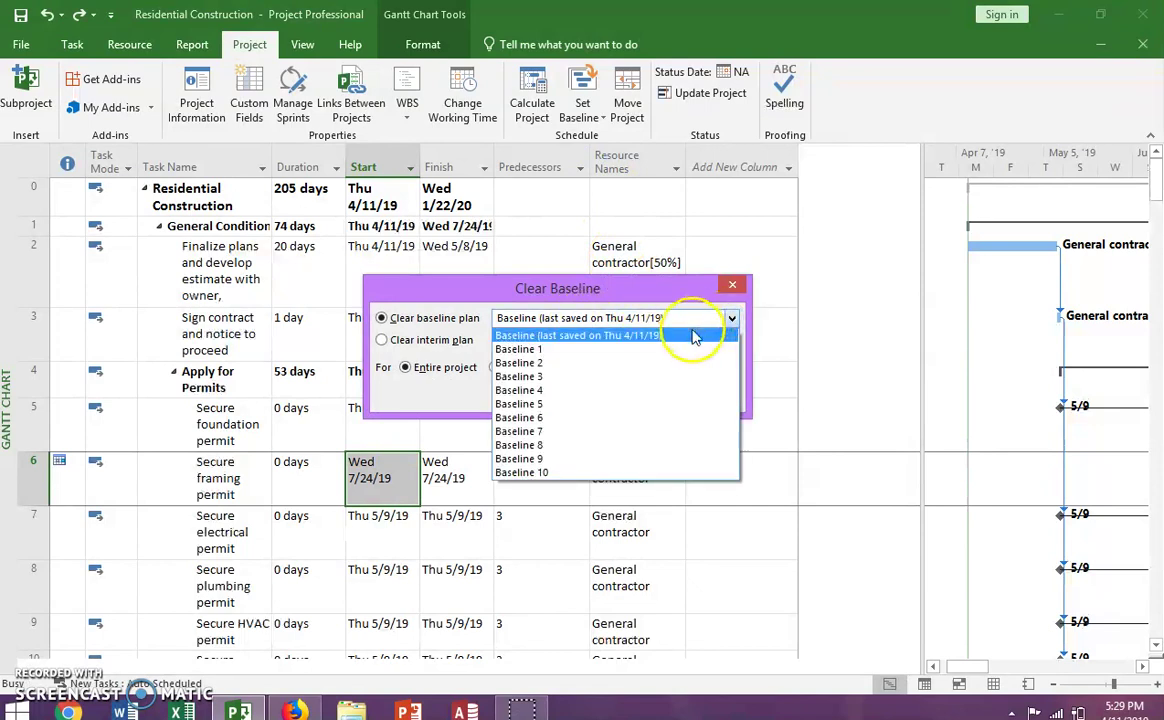
left_click(688, 335)
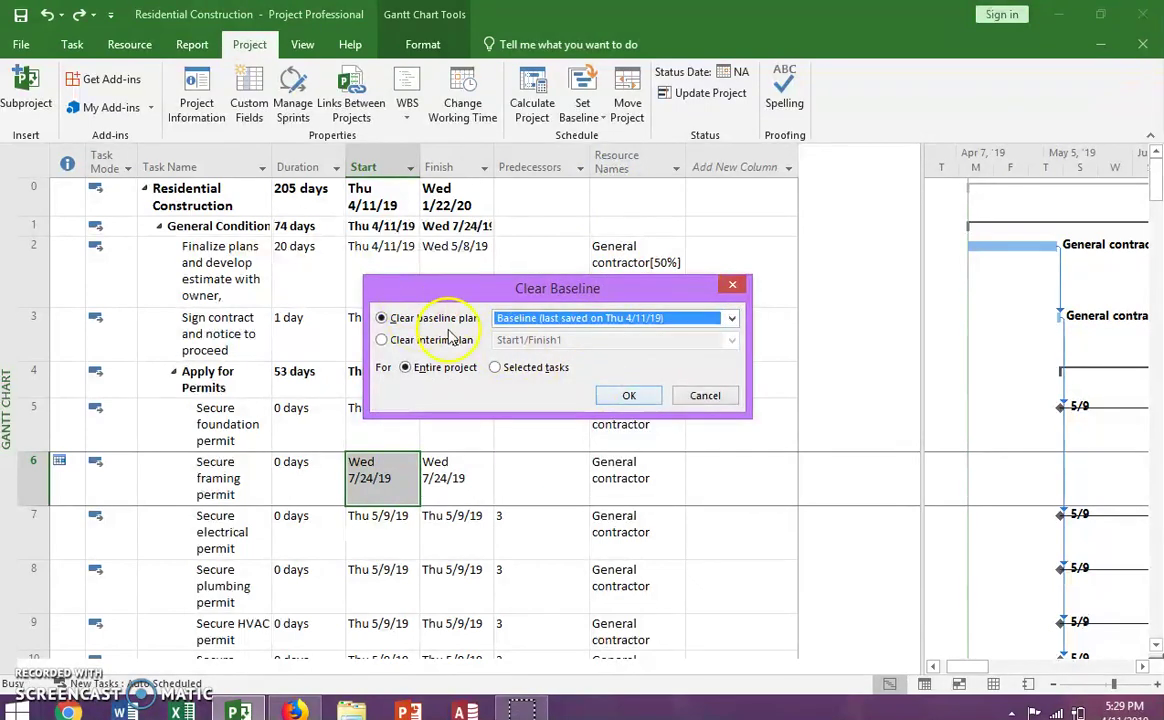
left_click(626, 395)
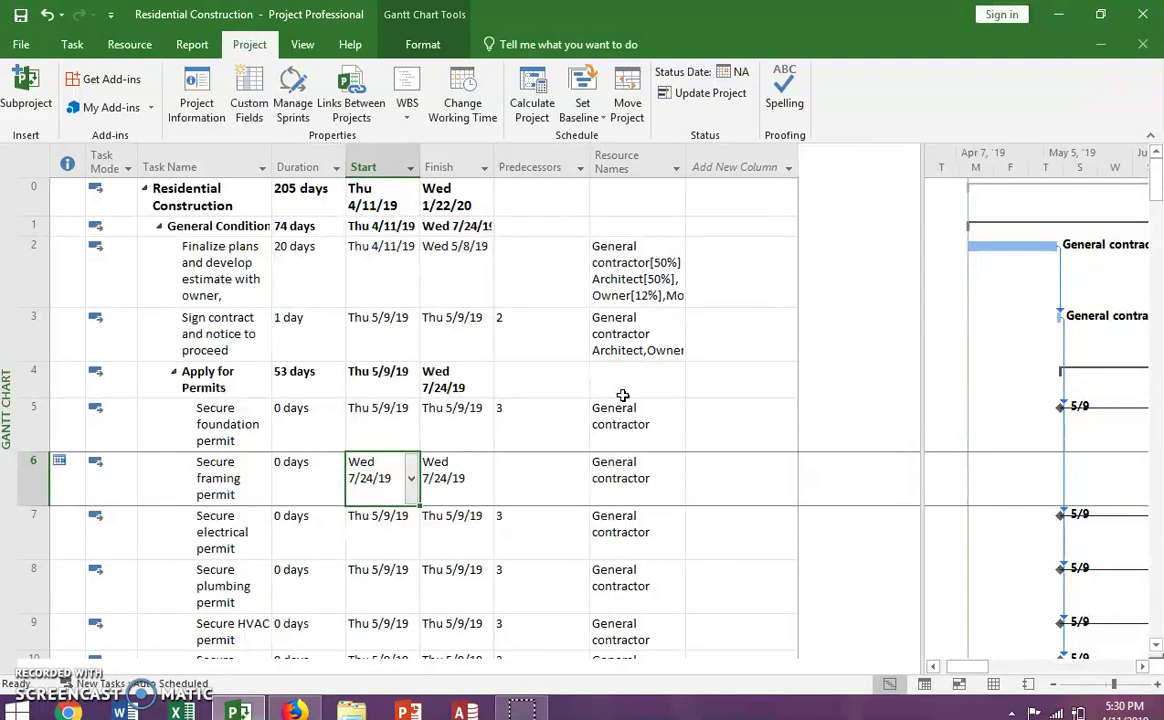
- Select tasks 2–3 Predecessors cells, then set Baseline for the entire project
left_click(533, 325)
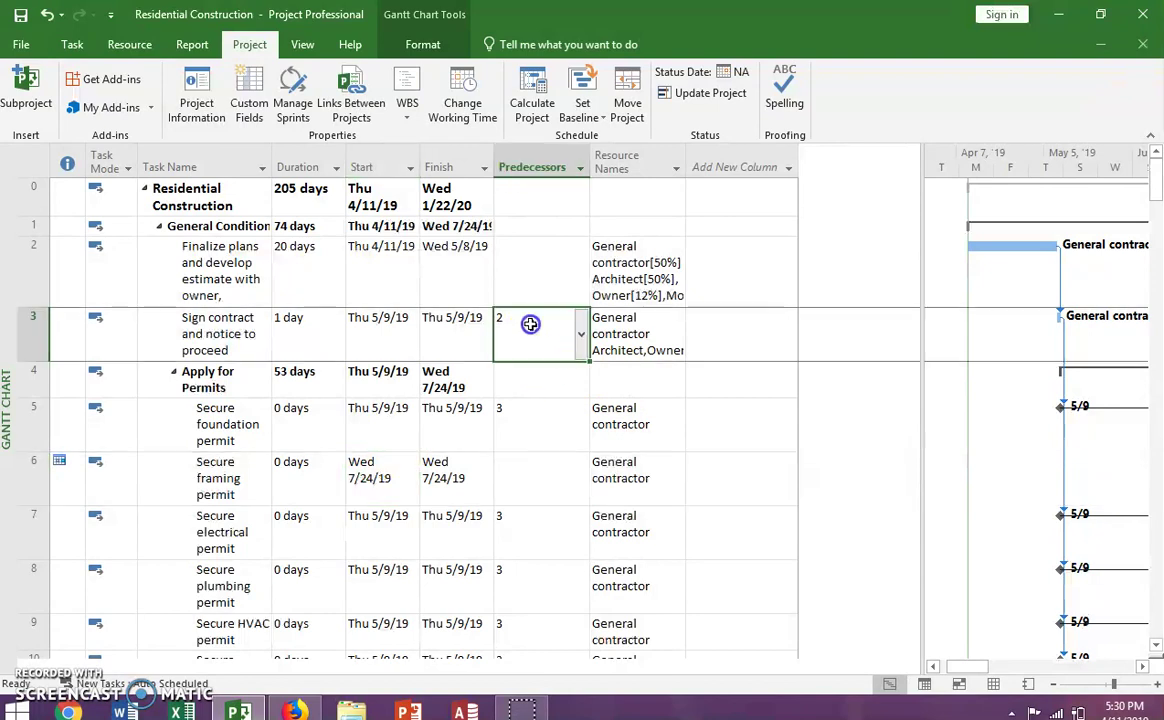
left_click_drag(533, 325, 540, 272)
left_click(583, 105)
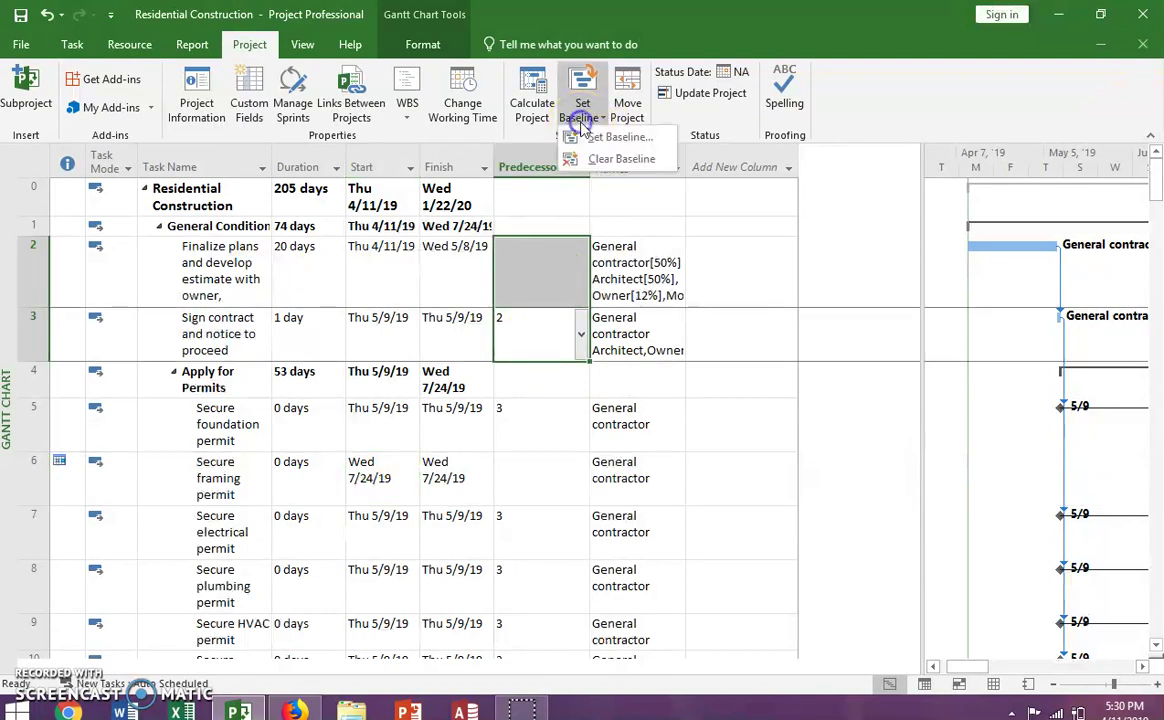
left_click(590, 138)
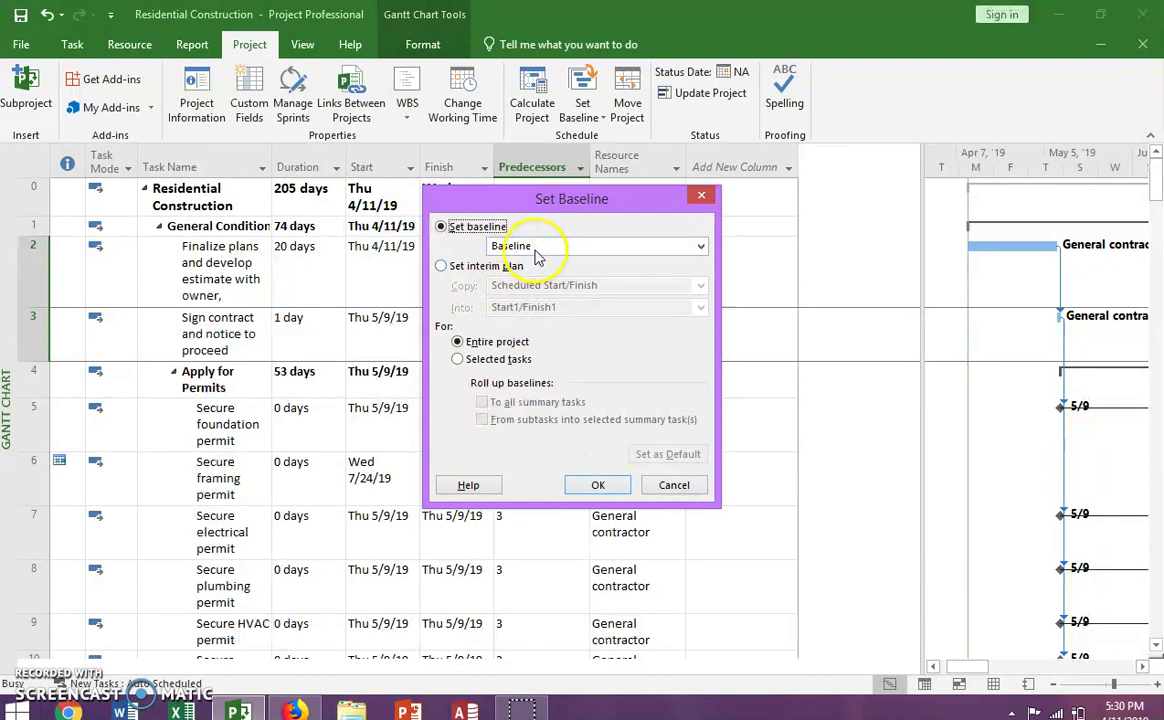
left_click(598, 485)
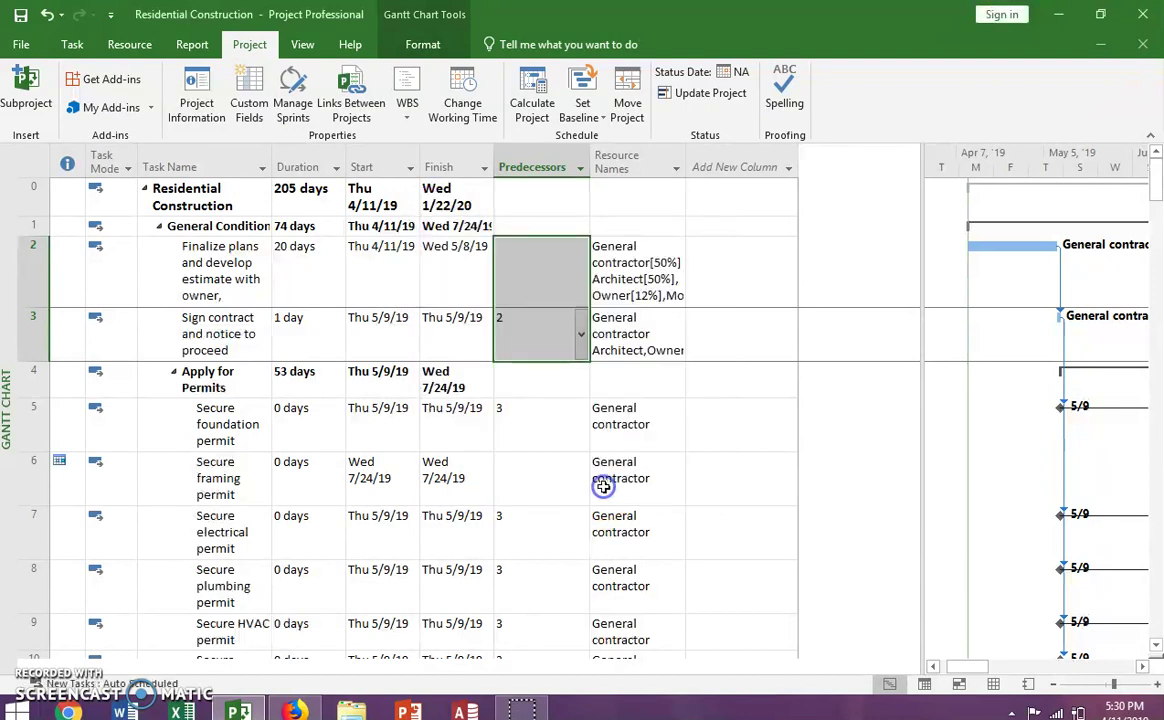
left_click(603, 478)
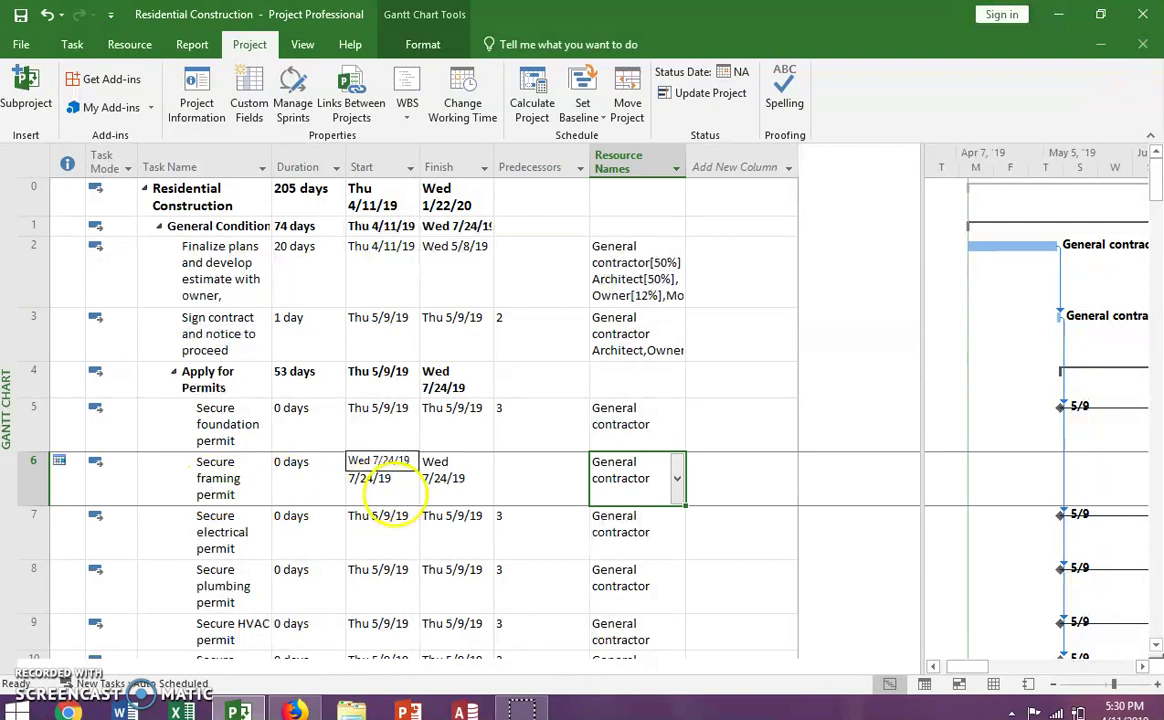
- Change Secure framing permit's start date to Thu 1/16/20 using the date picker
left_click(383, 494)
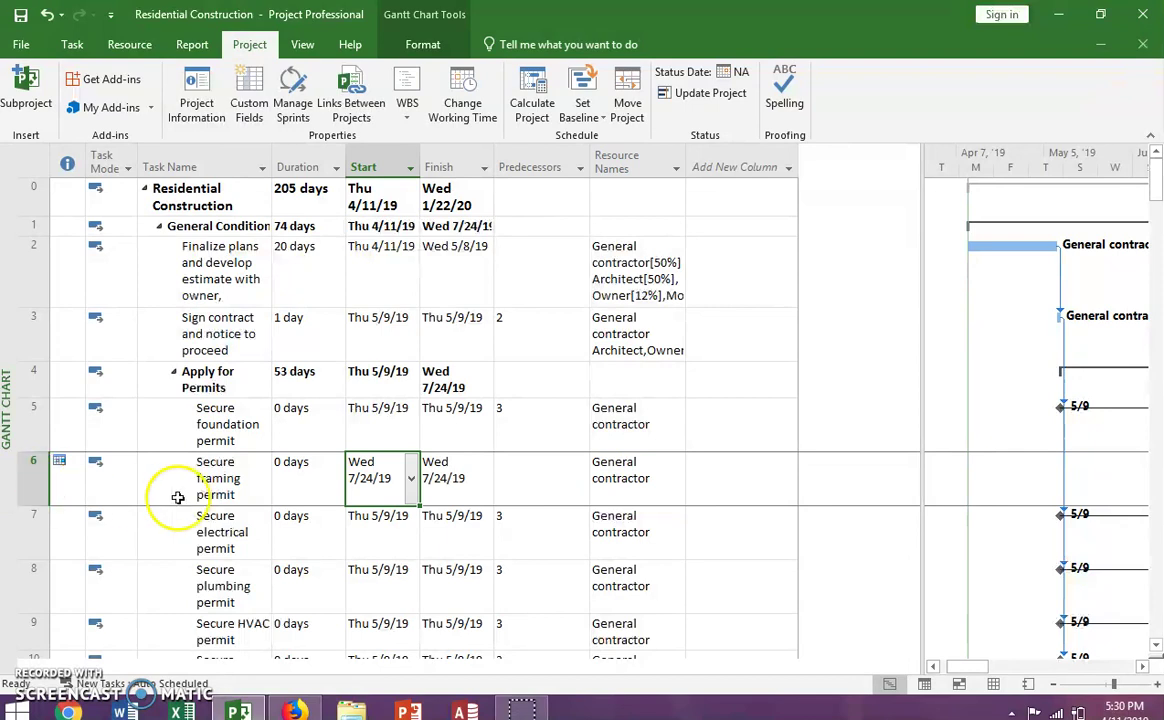
left_click(411, 482)
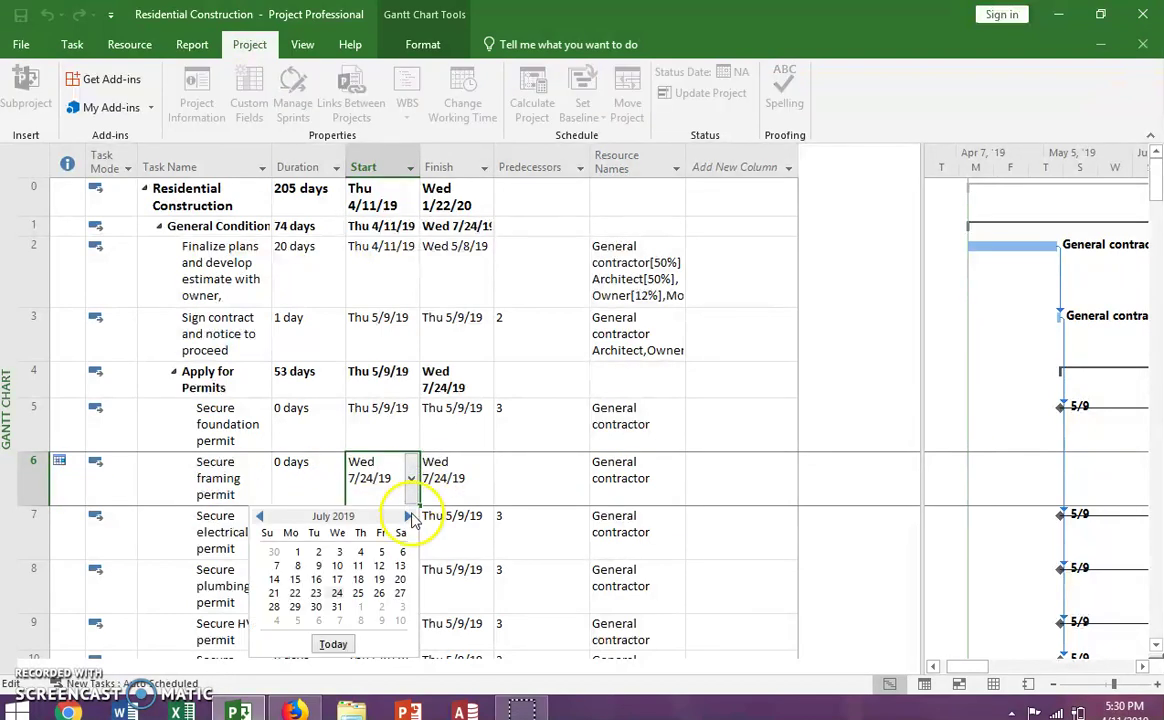
left_click(410, 517)
left_click(410, 517)
left_click(410, 517)
left_click(410, 517)
left_click(410, 517)
left_click(410, 517)
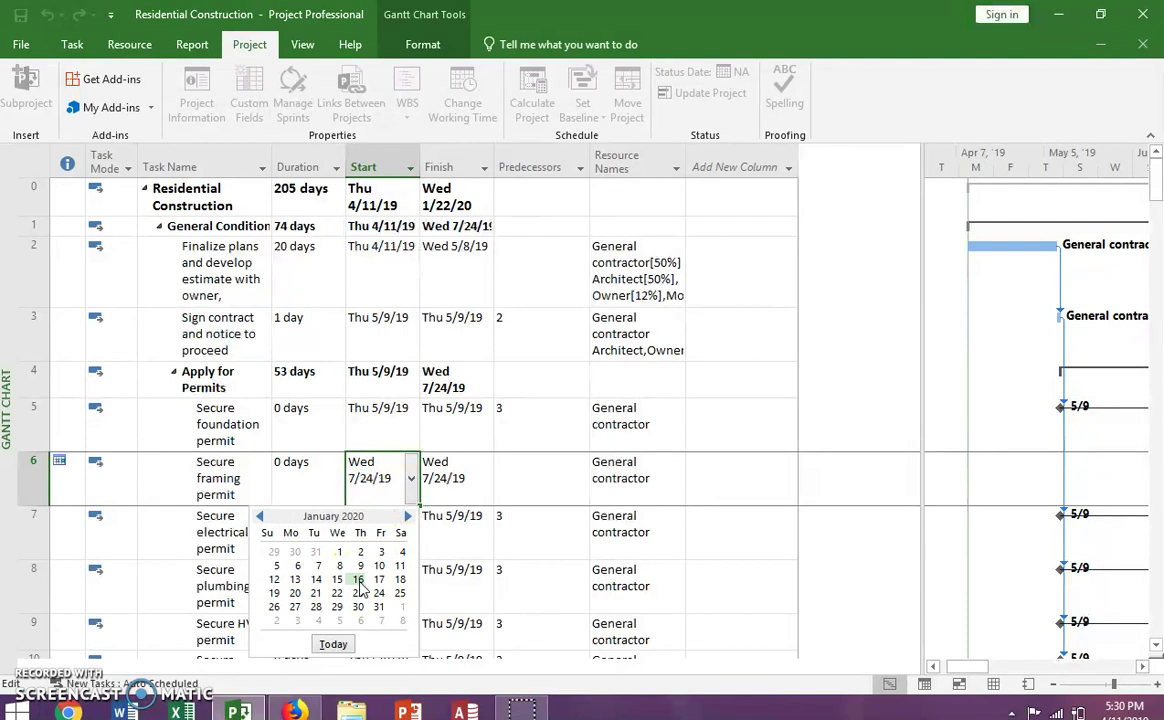
left_click(358, 580)
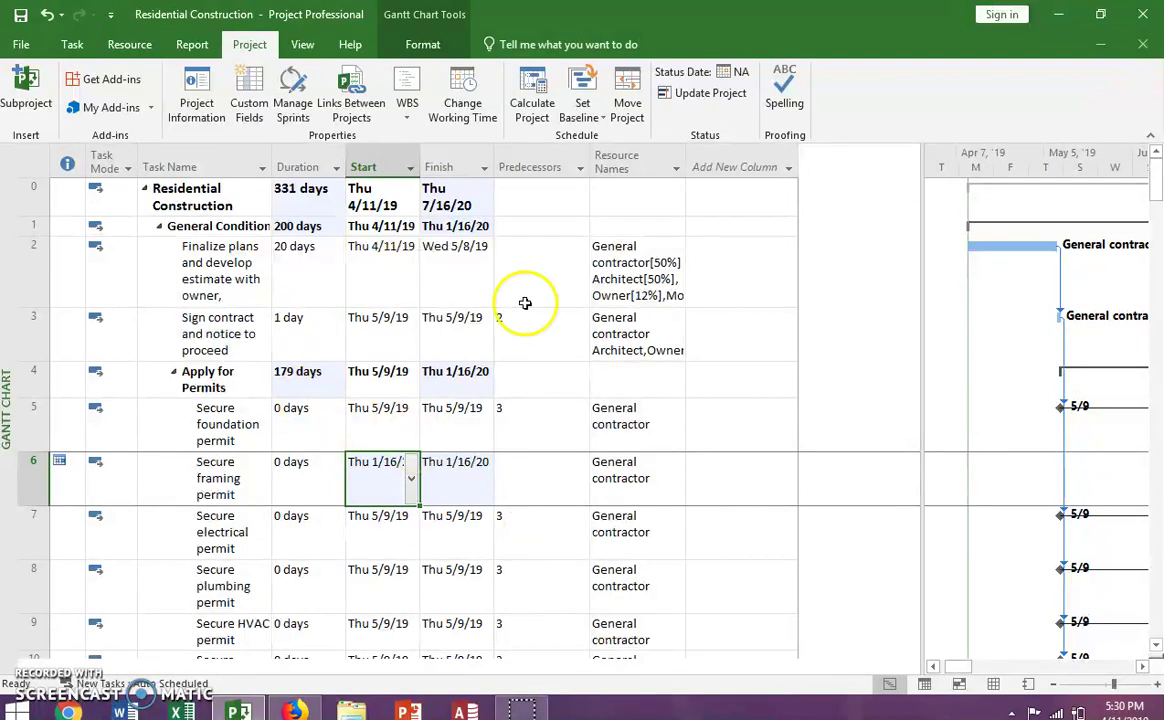
- Set an interim plan copying Baseline into Baseline1 for the entire project
left_click(592, 112)
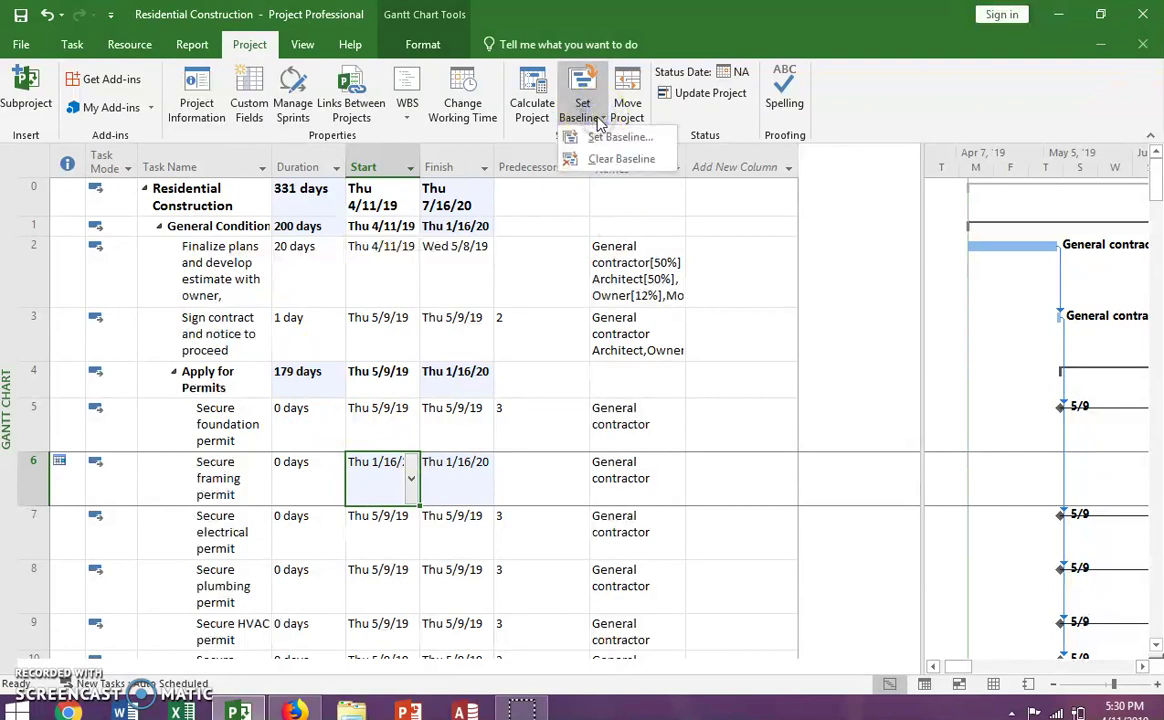
left_click(605, 138)
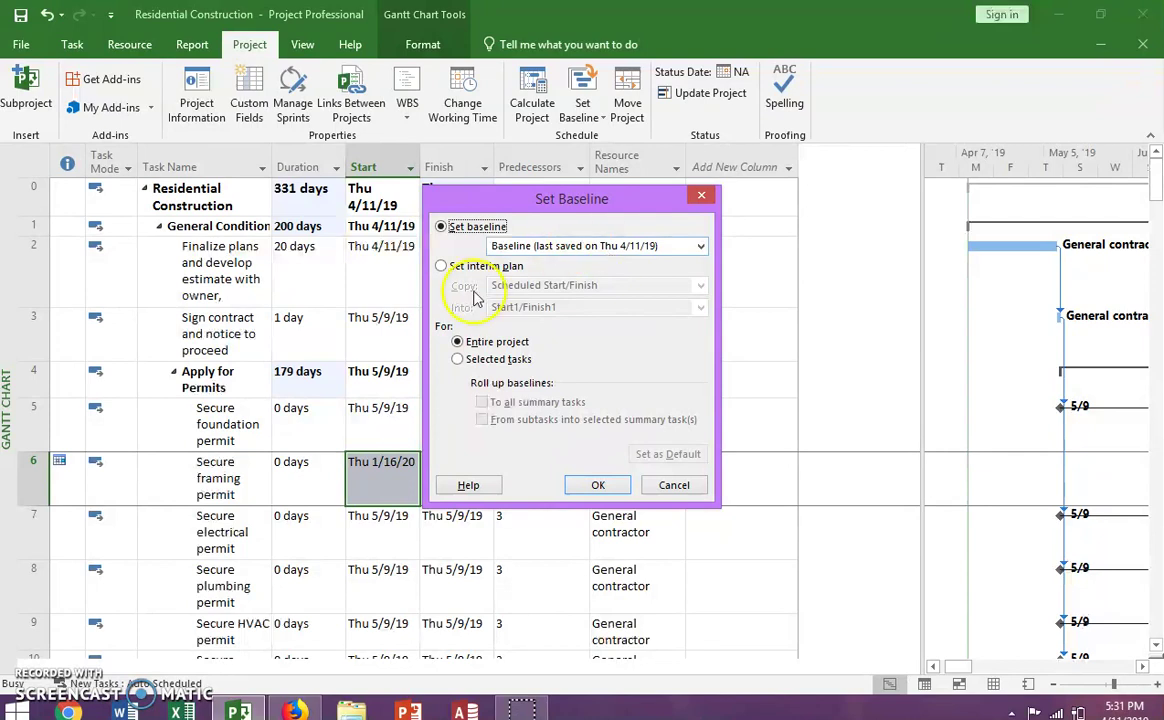
left_click(443, 266)
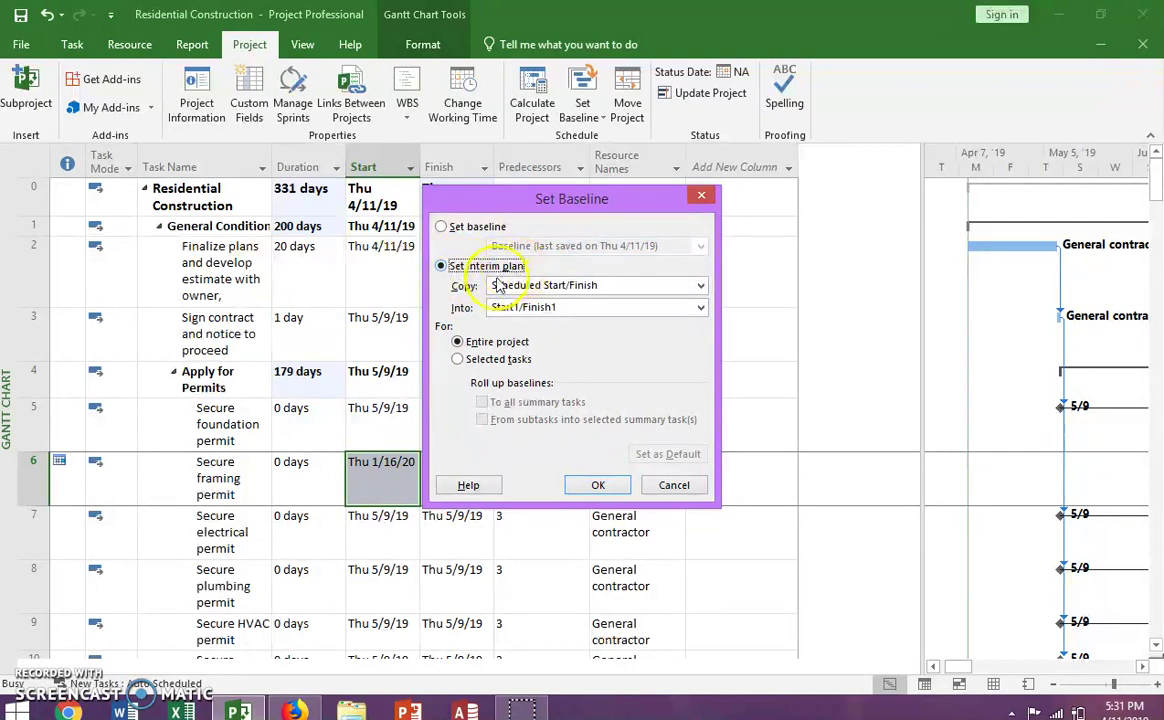
left_click(700, 286)
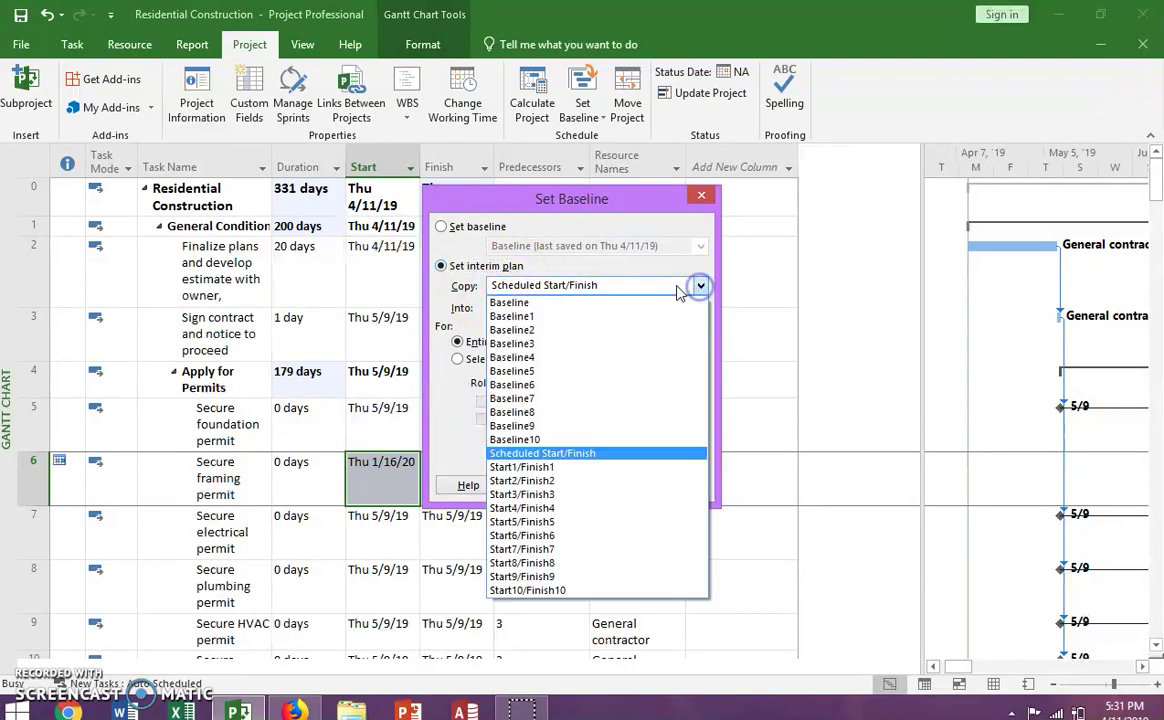
left_click(597, 305)
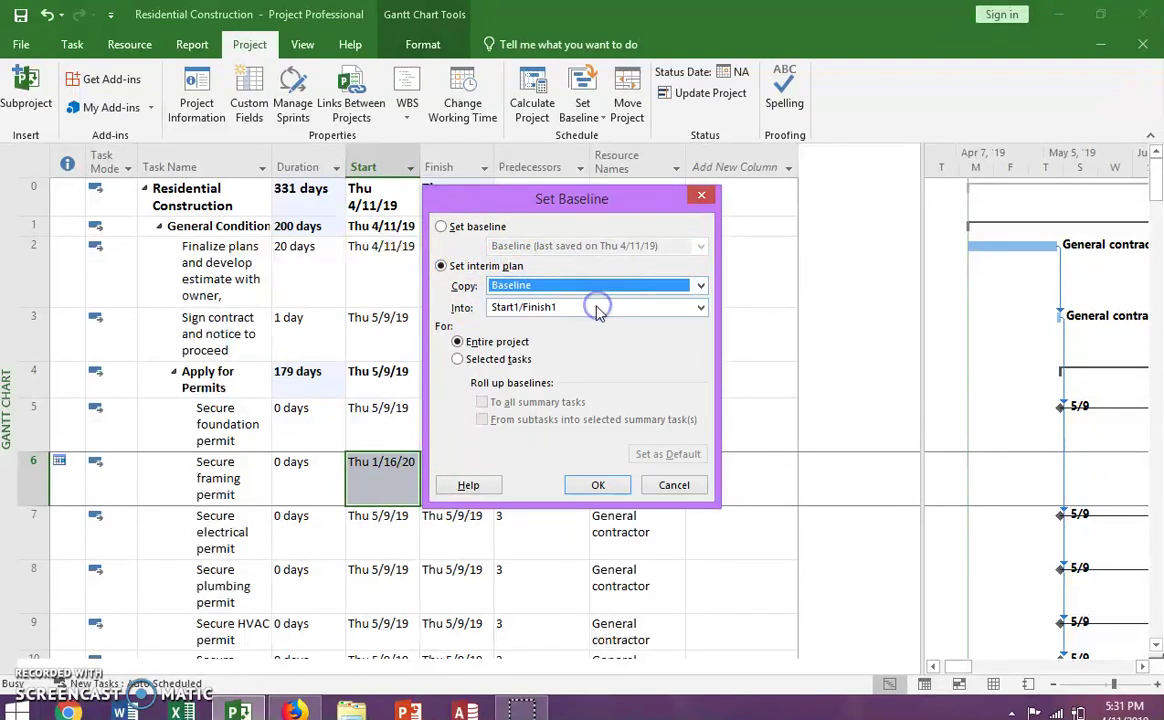
left_click(701, 308)
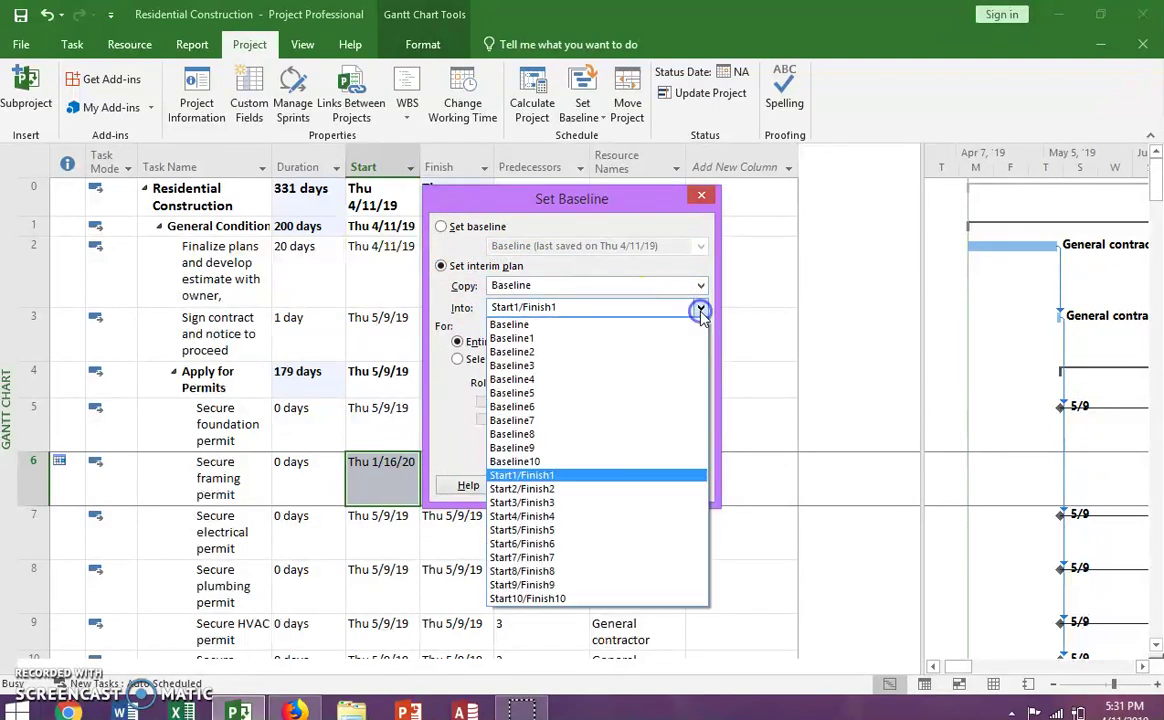
left_click(587, 337)
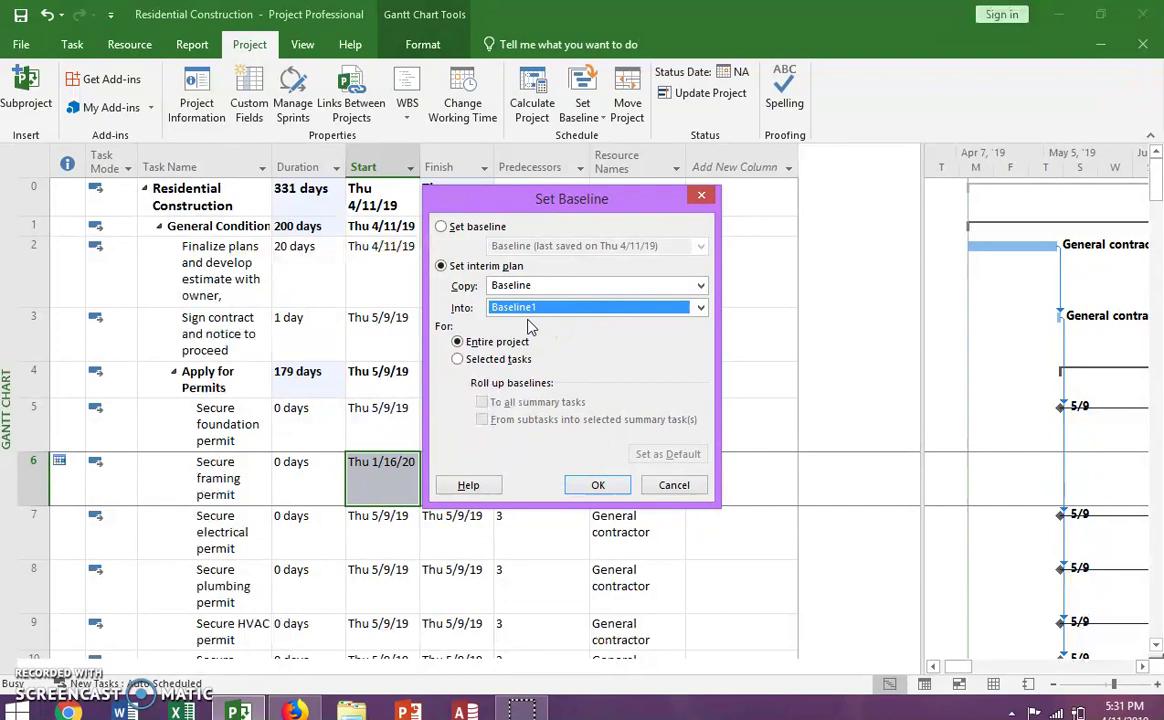
left_click(591, 488)
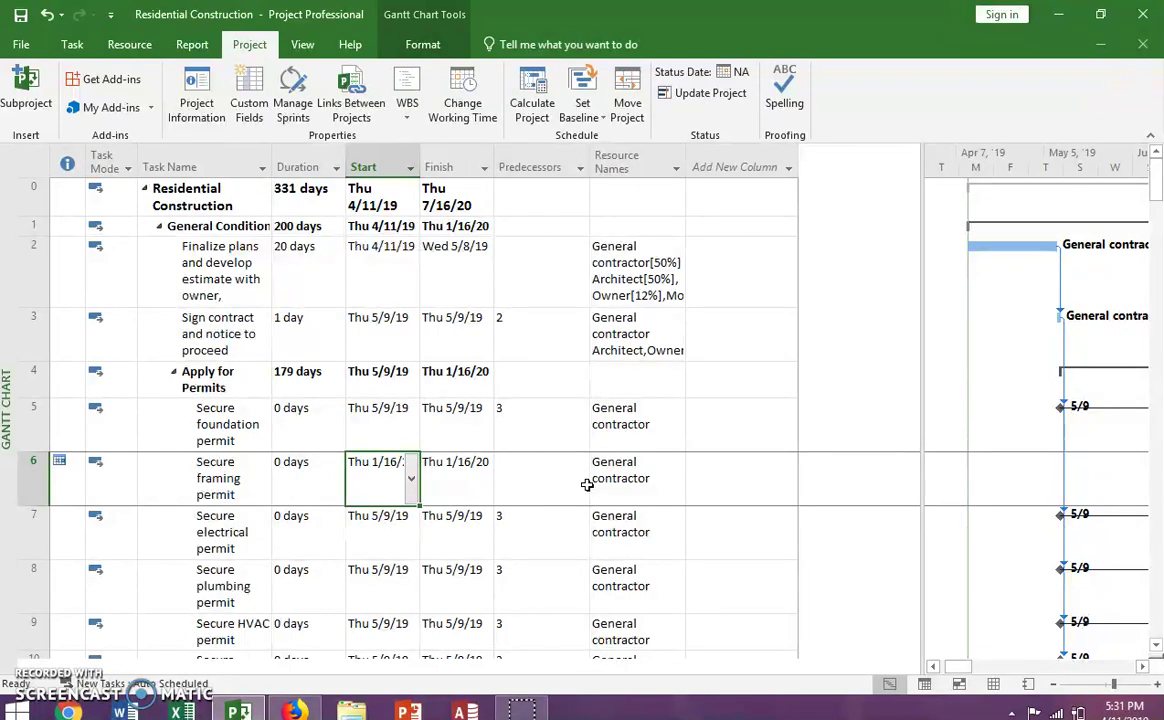
- Edit and commit Secure framing permit's Start date, then reselect it
left_click(374, 472)
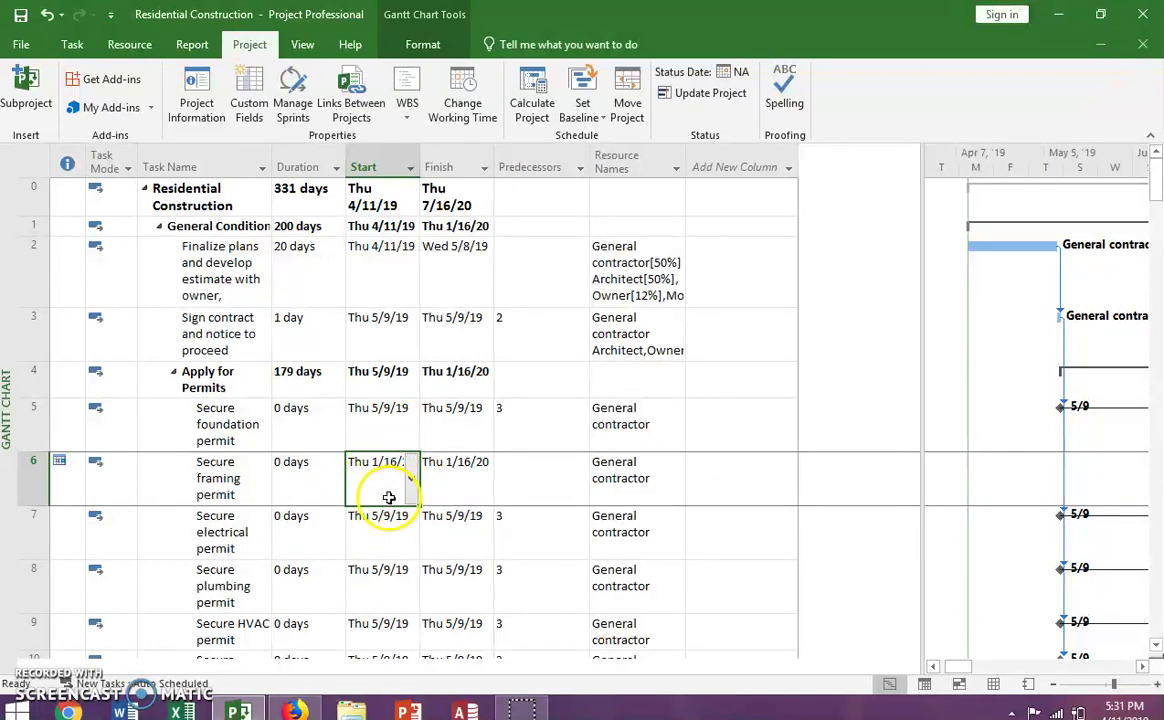
key("F2")
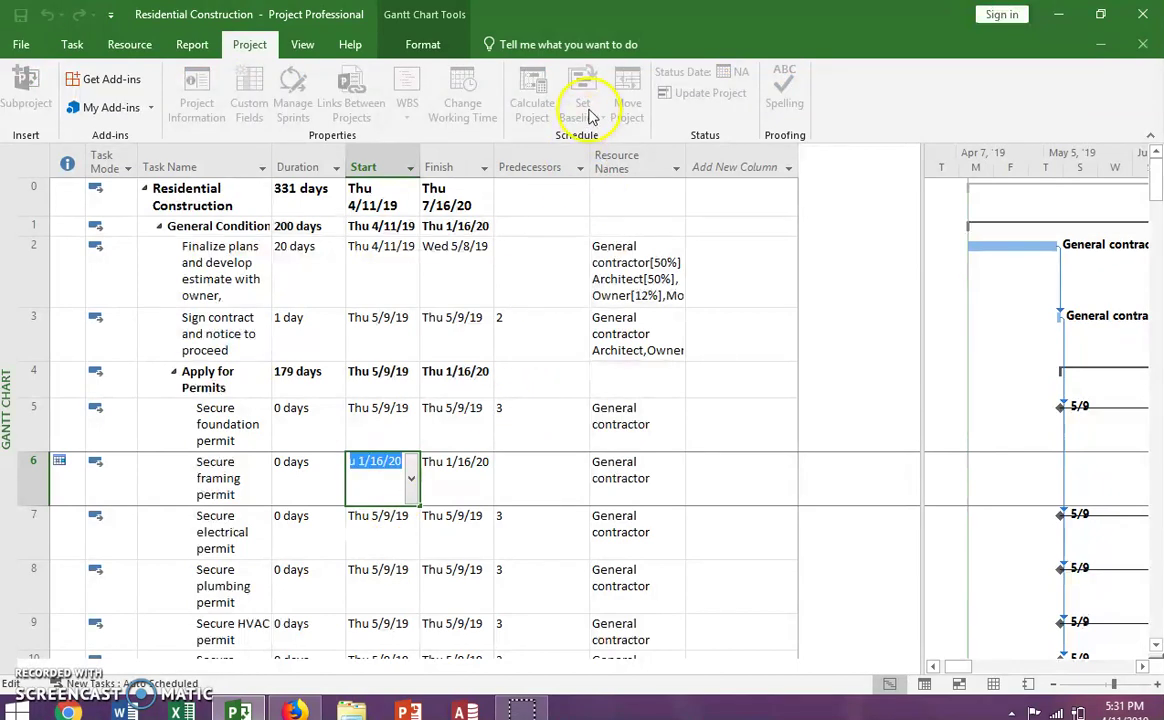
left_click(527, 540)
left_click(389, 480)
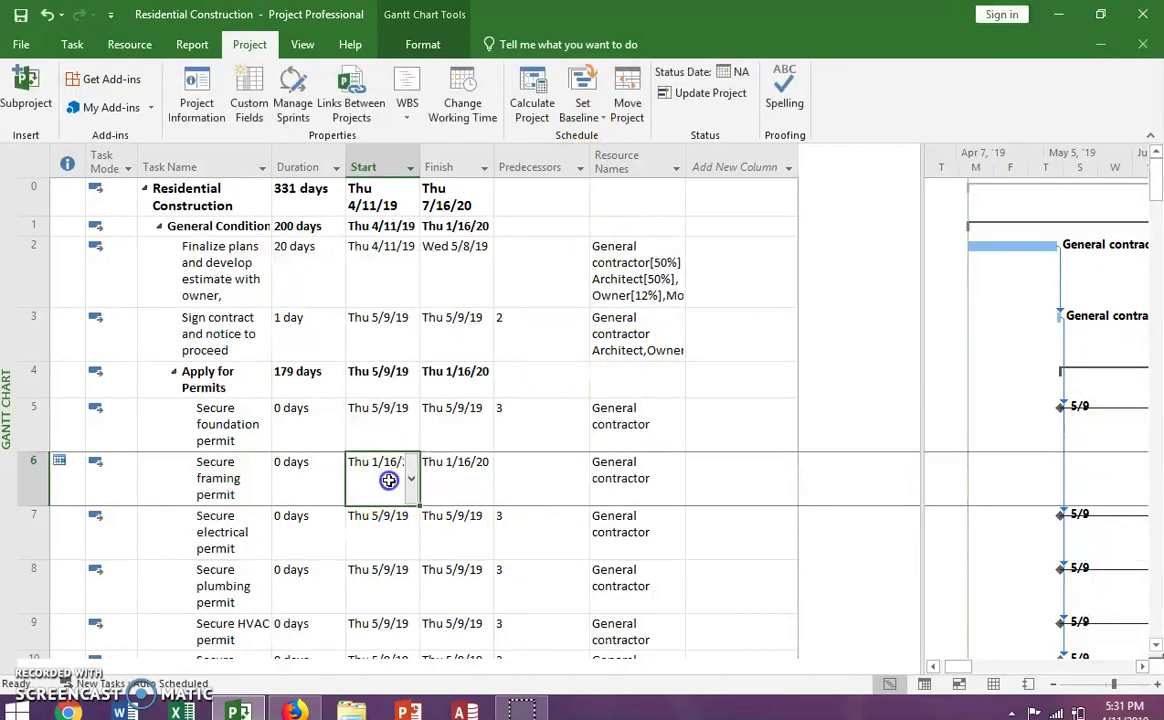
- Re-save Baseline for the entire project, confirming the overwrite of the old one
left_click(583, 113)
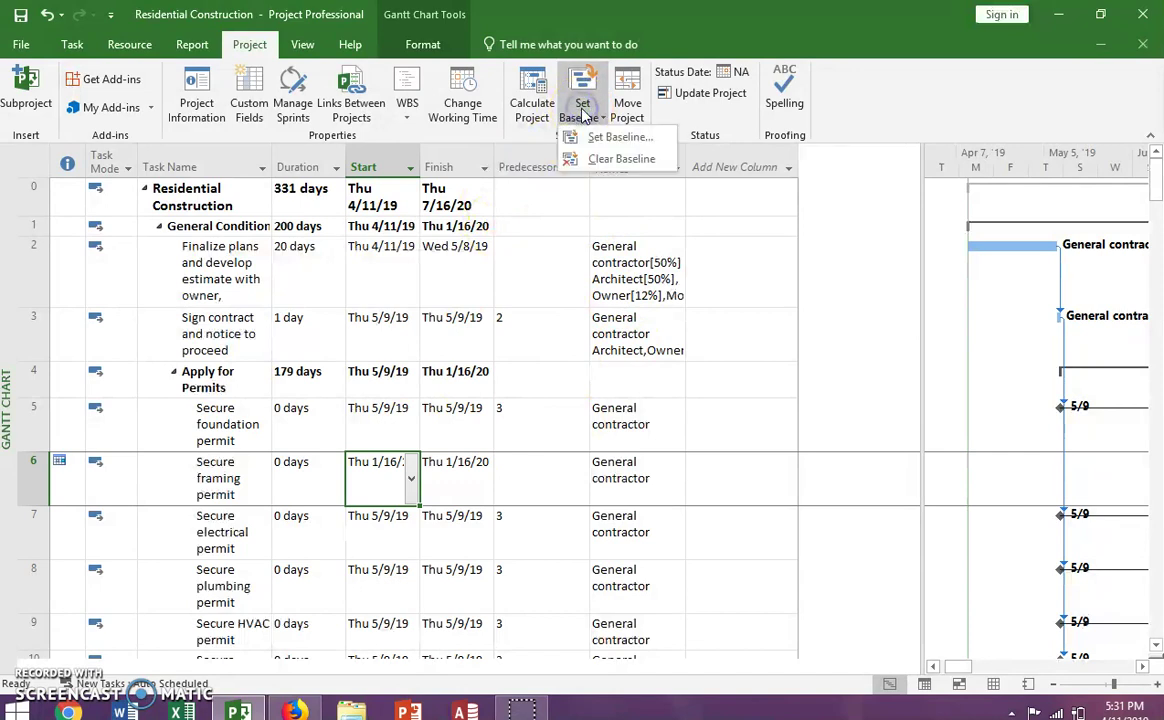
left_click(597, 137)
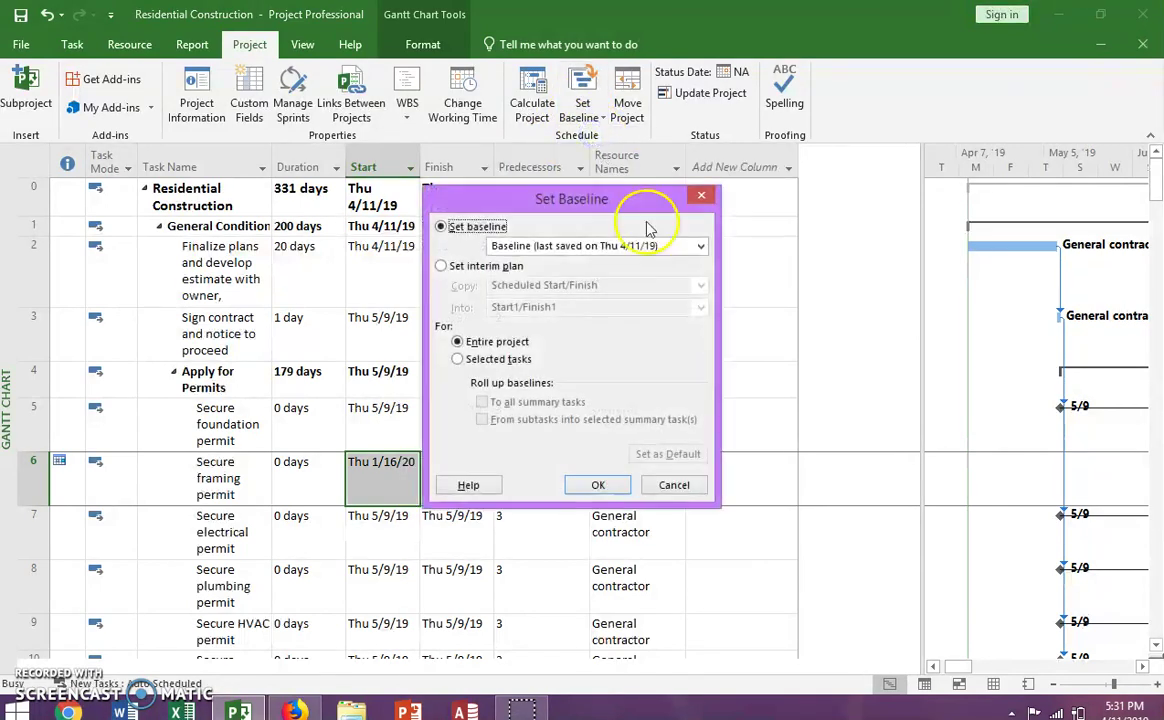
left_click(701, 246)
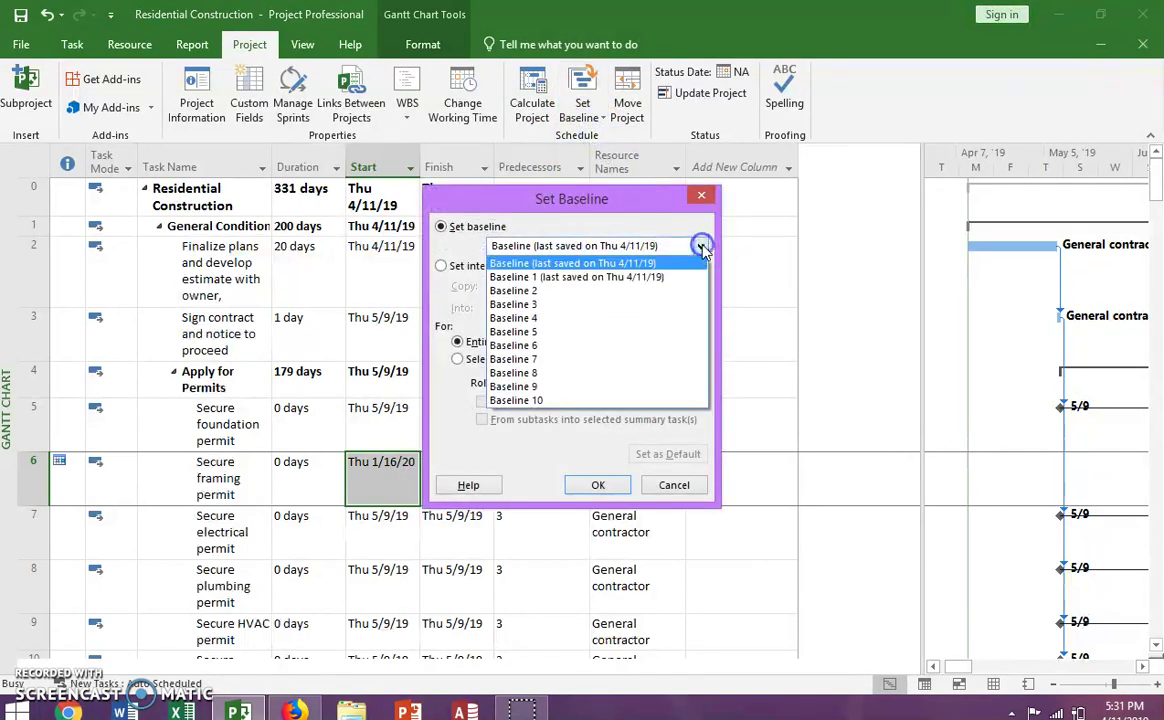
left_click(533, 264)
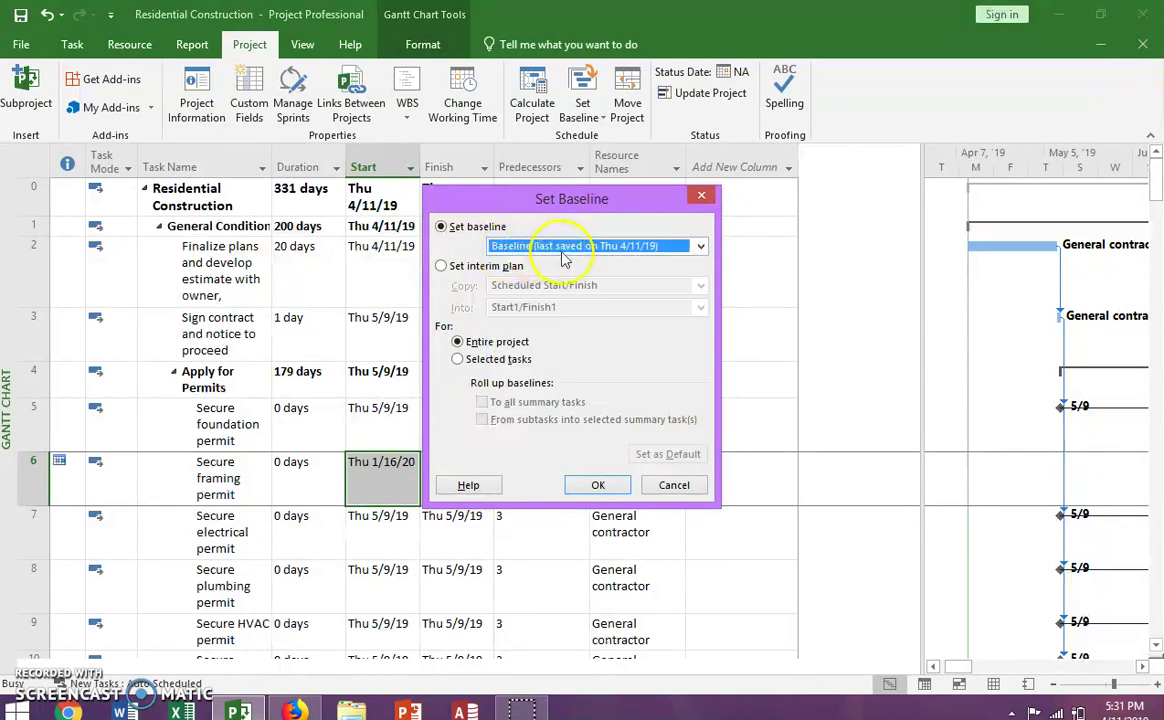
left_click(700, 246)
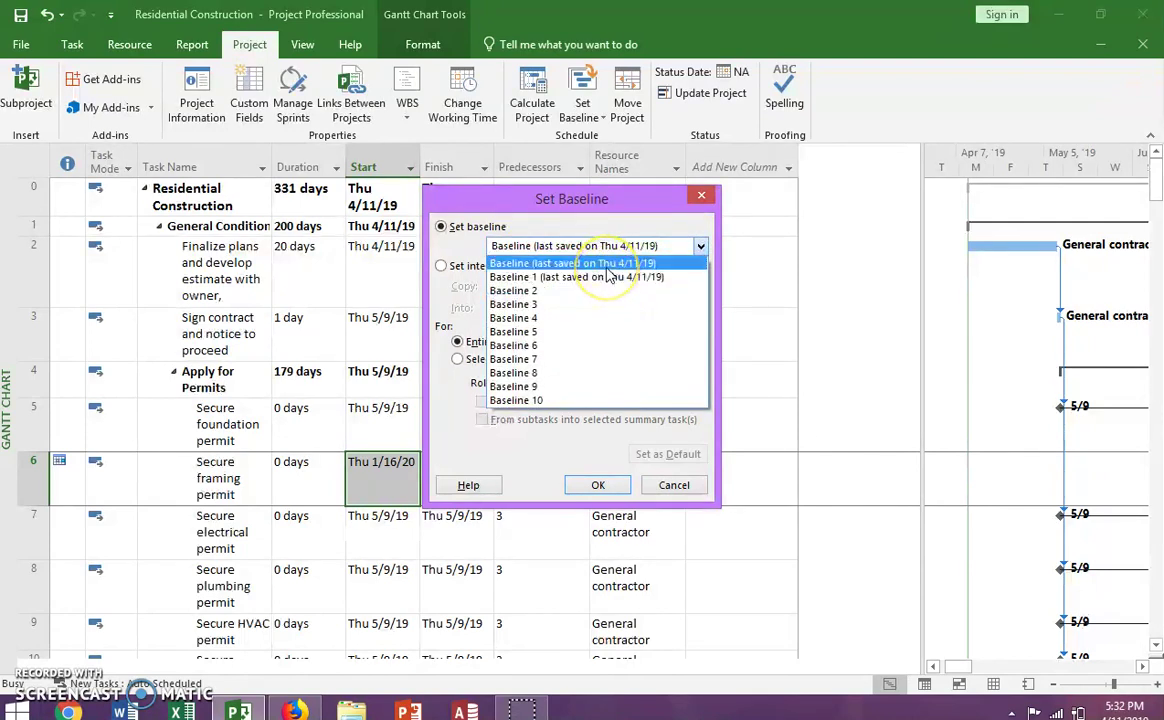
left_click(577, 263)
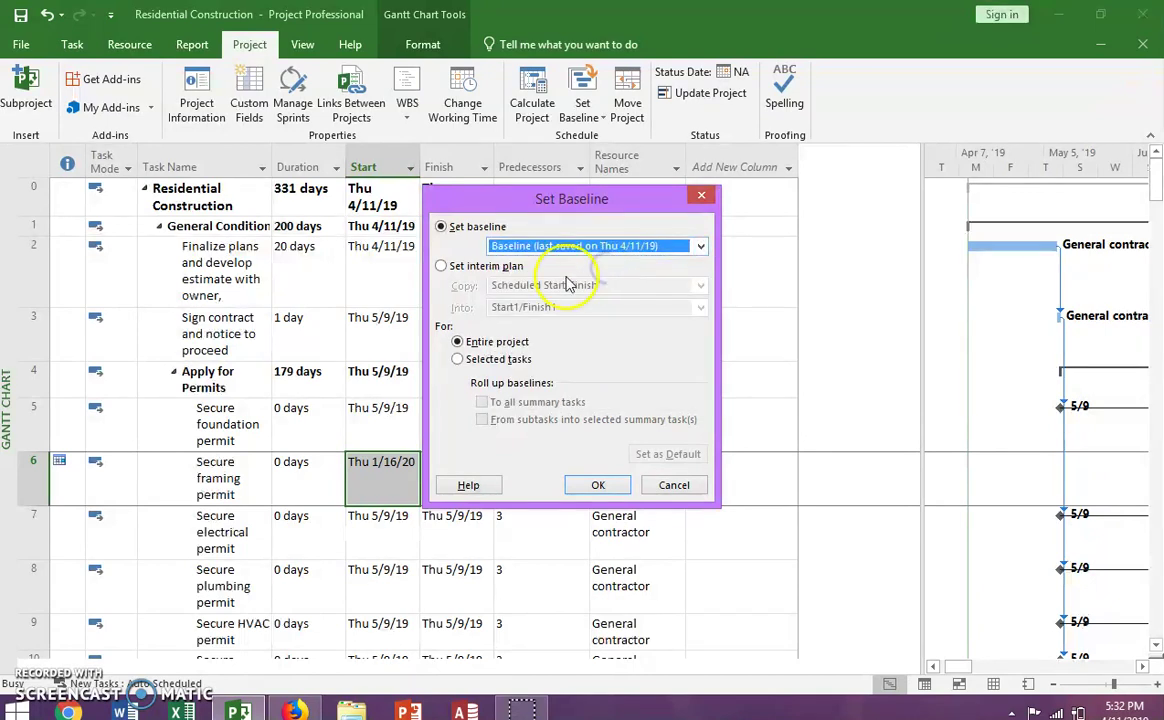
left_click(604, 489)
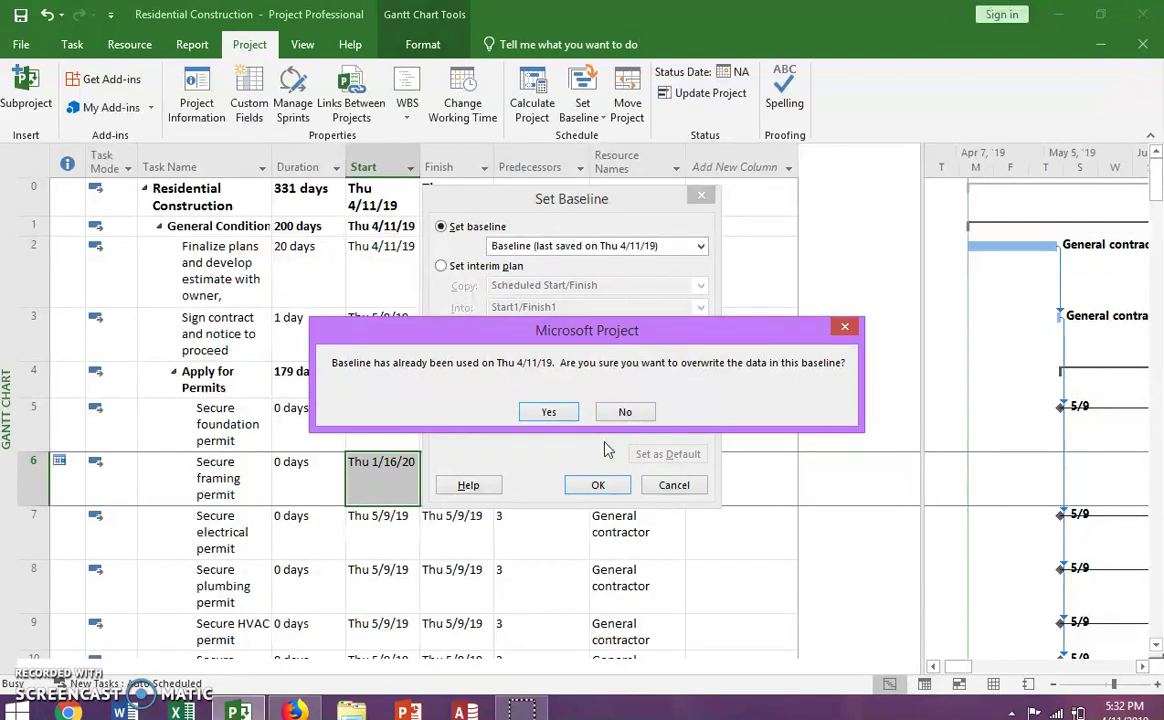
left_click(549, 412)
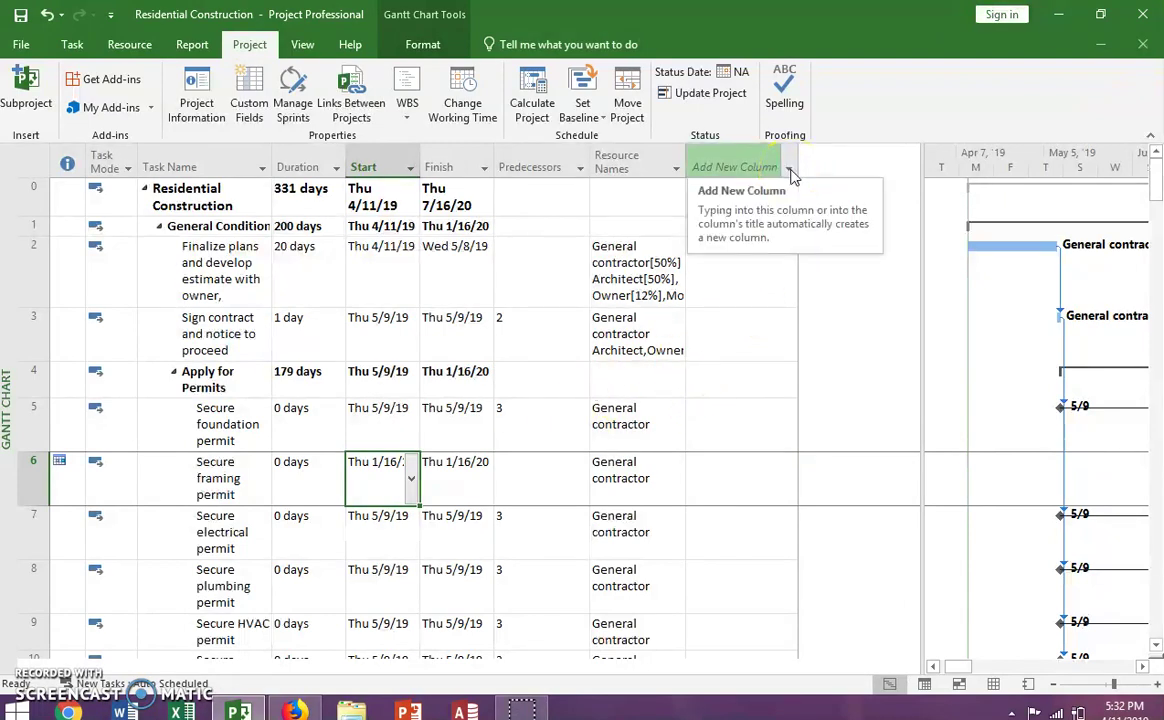
left_click(584, 112)
left_click(601, 138)
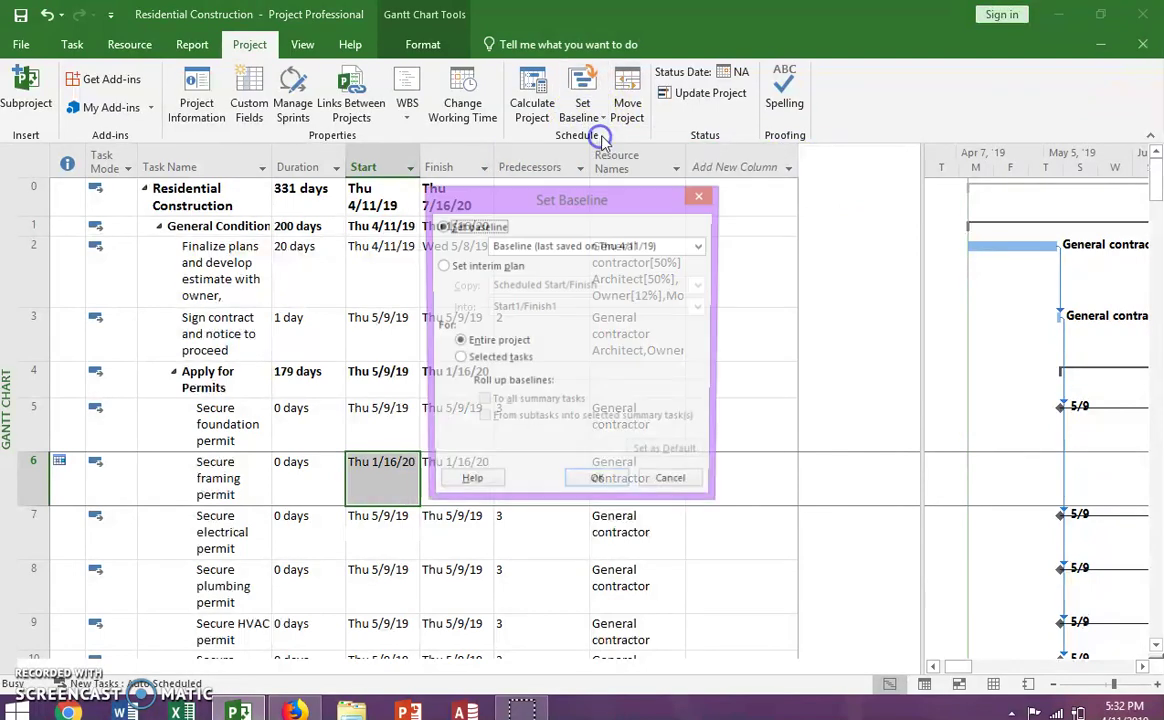
left_click(700, 246)
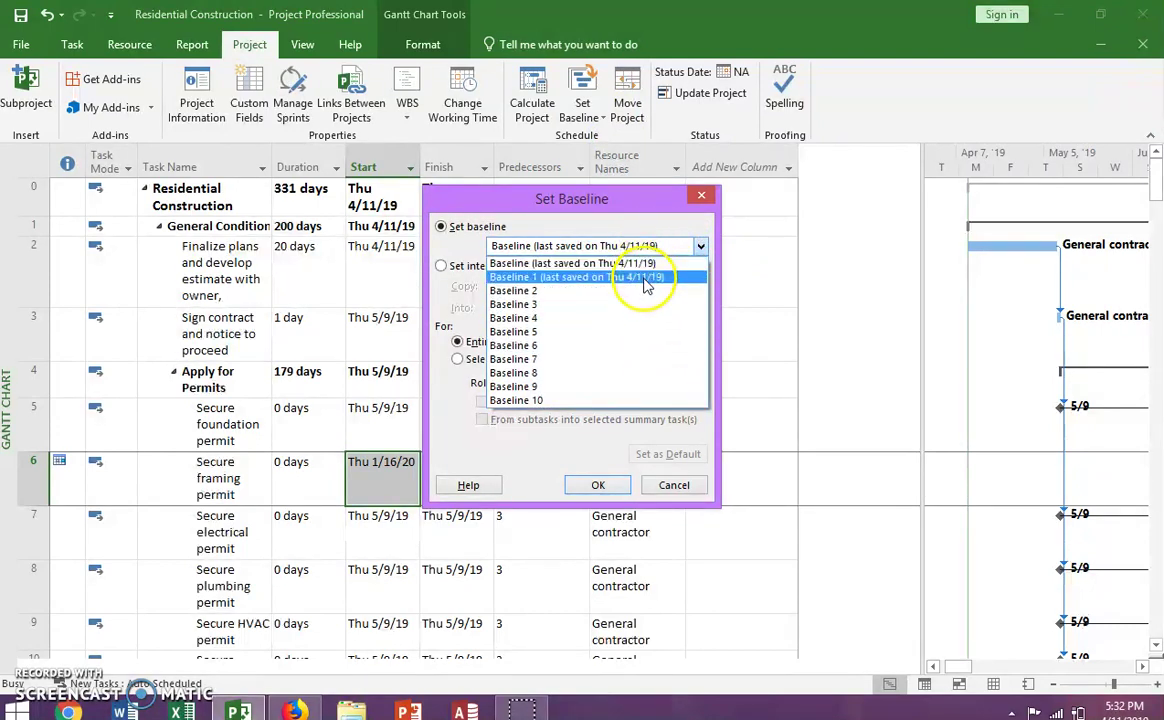
left_click(620, 445)
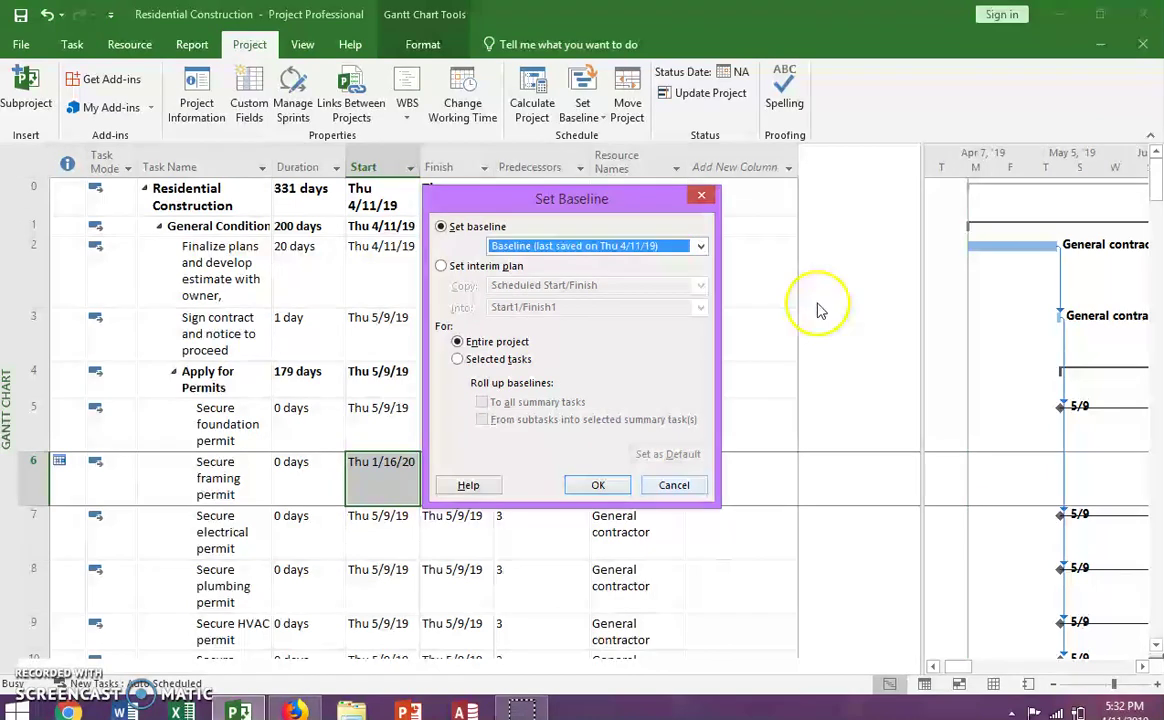
left_click(675, 484)
- Insert Baseline1 Start and Baseline Start columns into the task table
left_click(789, 168)
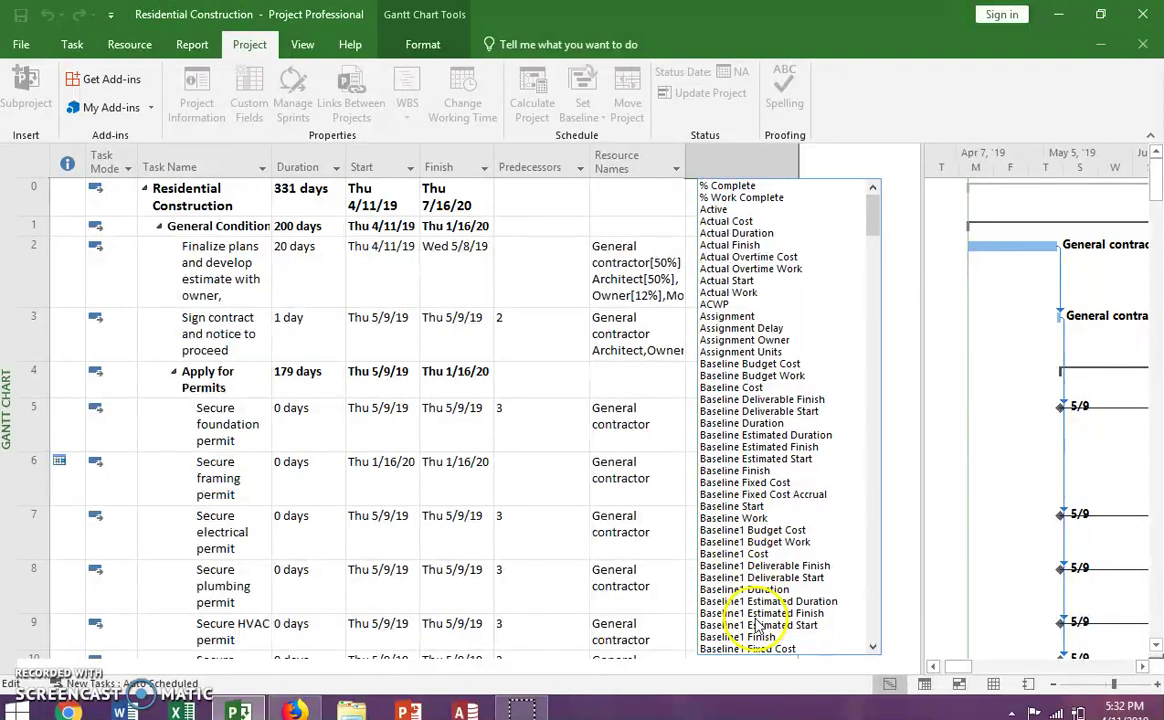
left_click(872, 647)
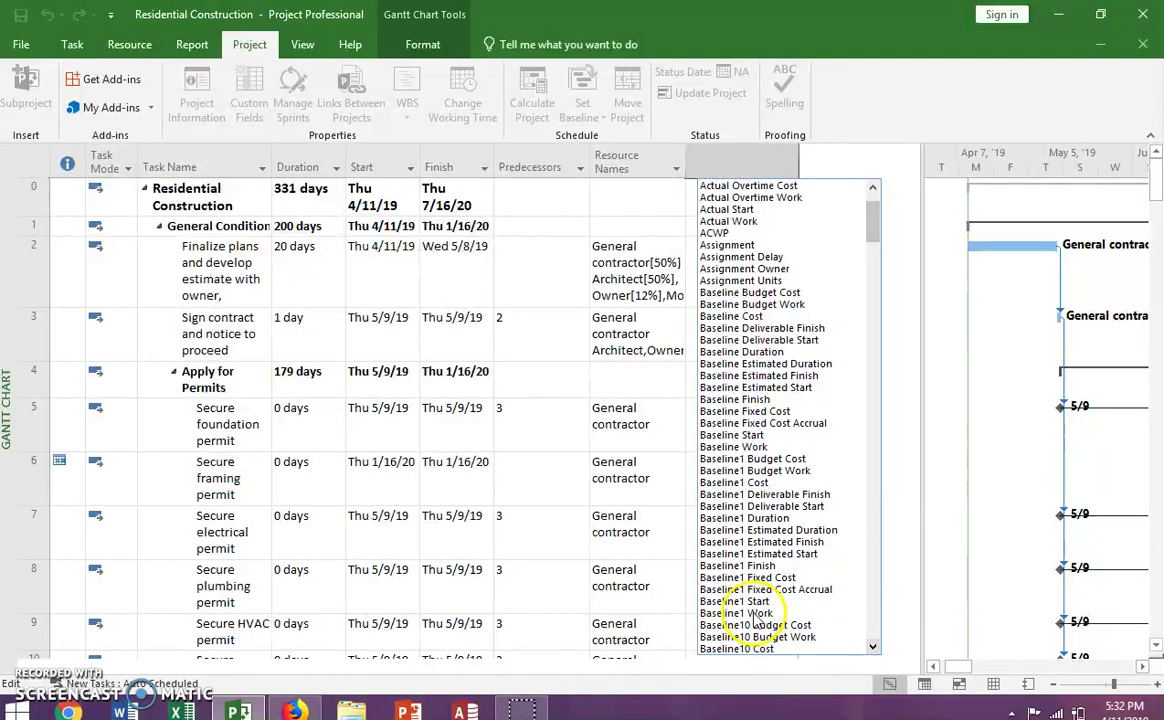
left_click(745, 603)
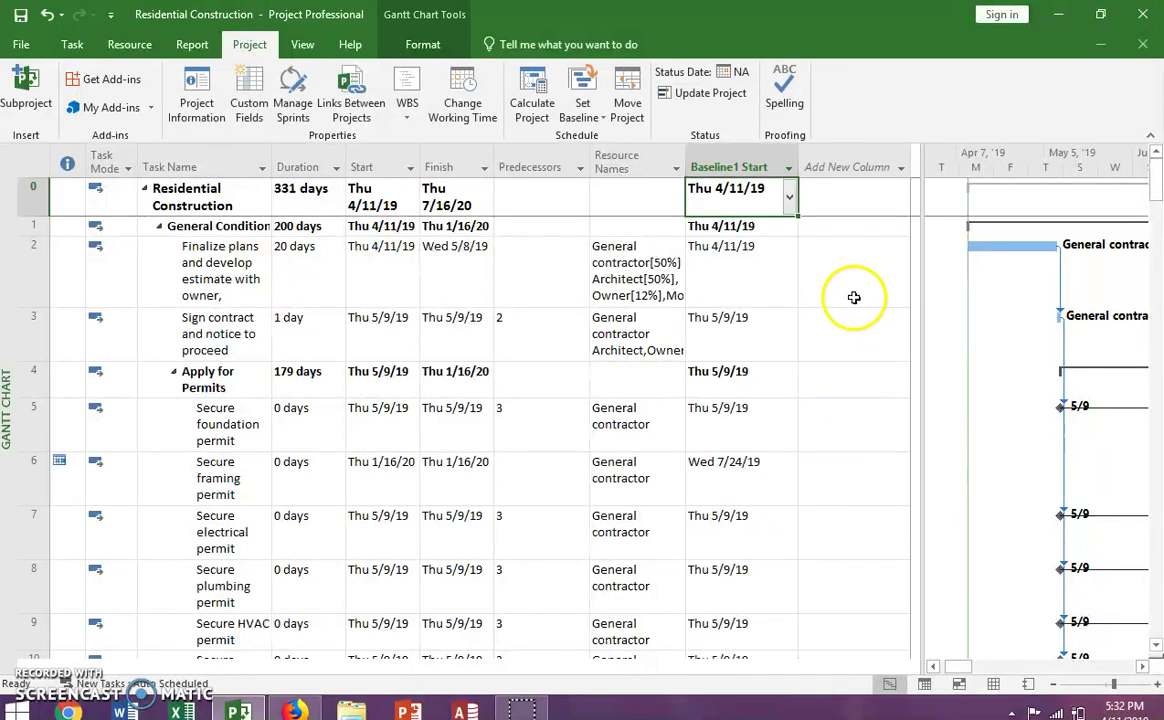
left_click(897, 168)
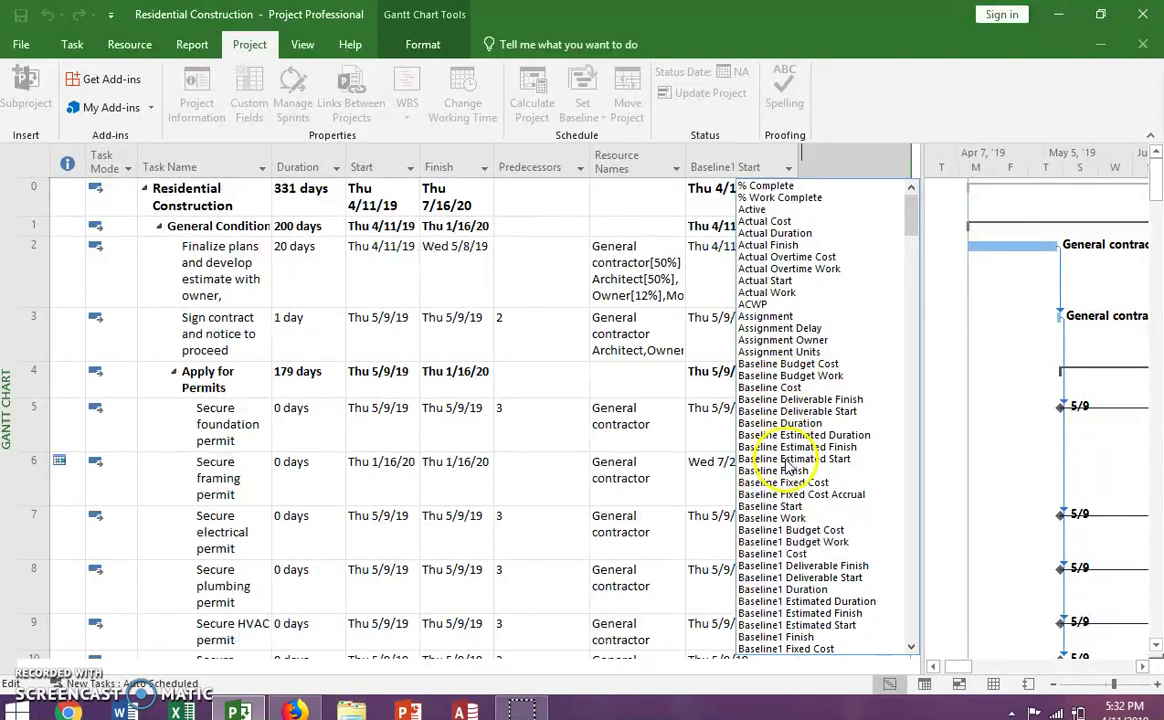
left_click(786, 506)
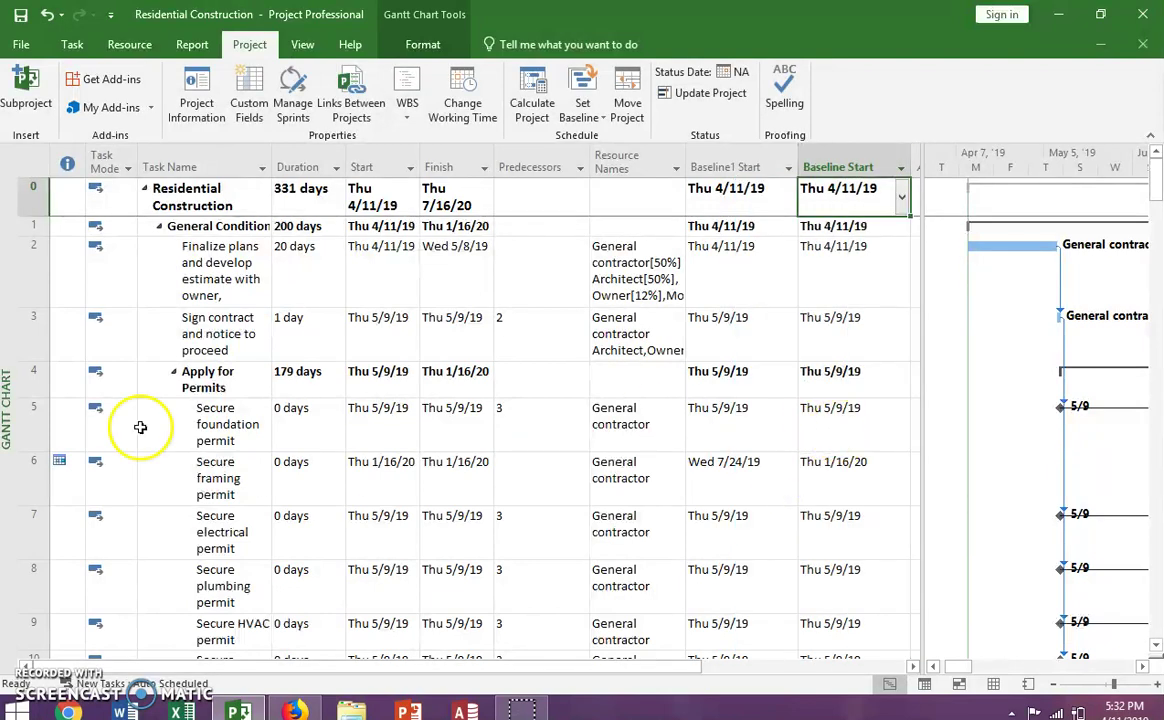
- Select Secure framing permit and its Wed 7/24/19 and Thu 1/16/20 baseline dates
left_click(31, 468)
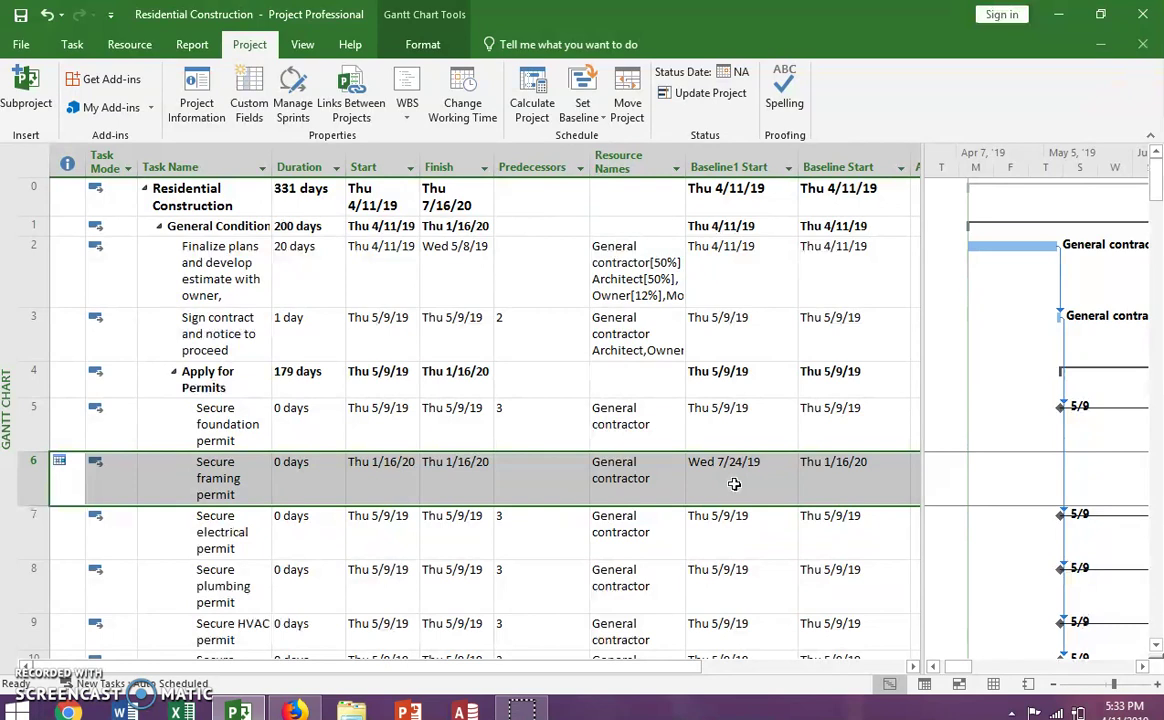
left_click_drag(733, 484, 853, 462)
left_click(867, 479)
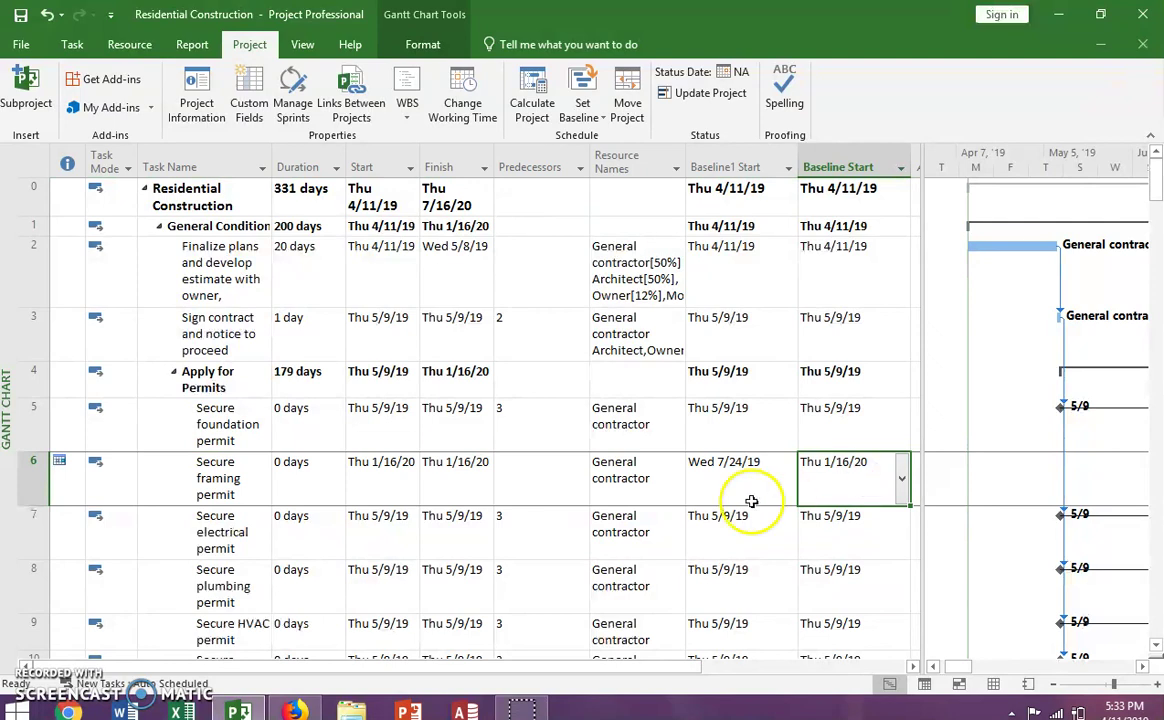